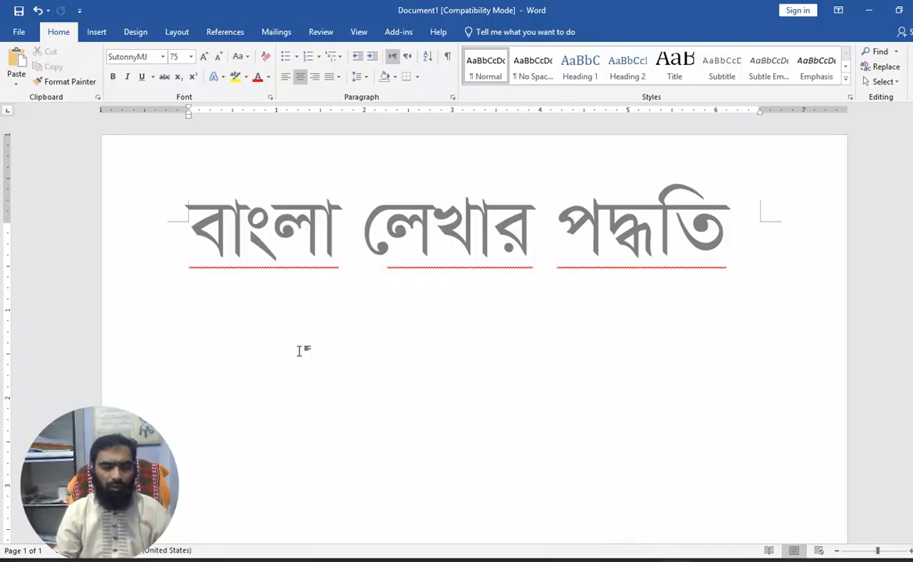
Enter the words বিজয় and ইউনিকোড on two separate lines below the heading.
key("ctrl+z")
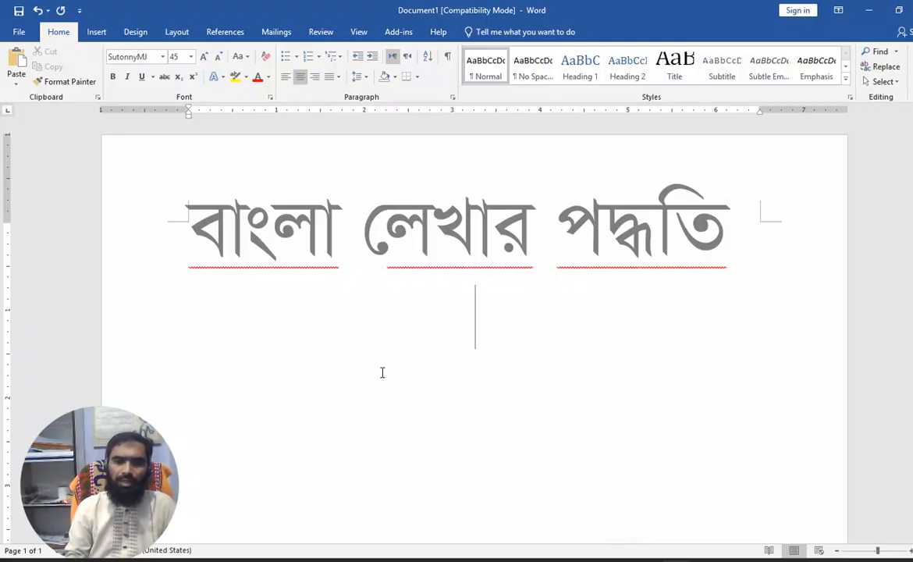
type("বি")
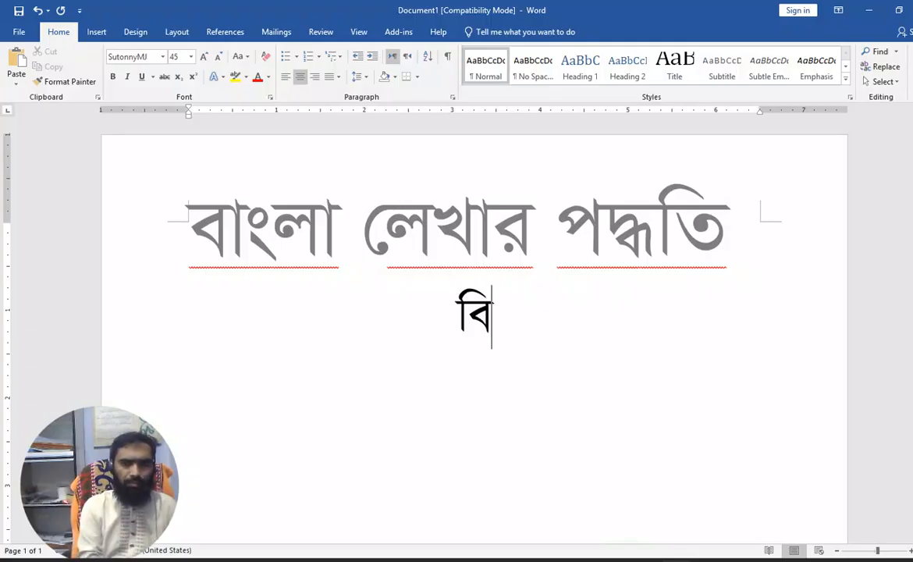
type("জয়")
key("Return")
type("ইউিনকোড")
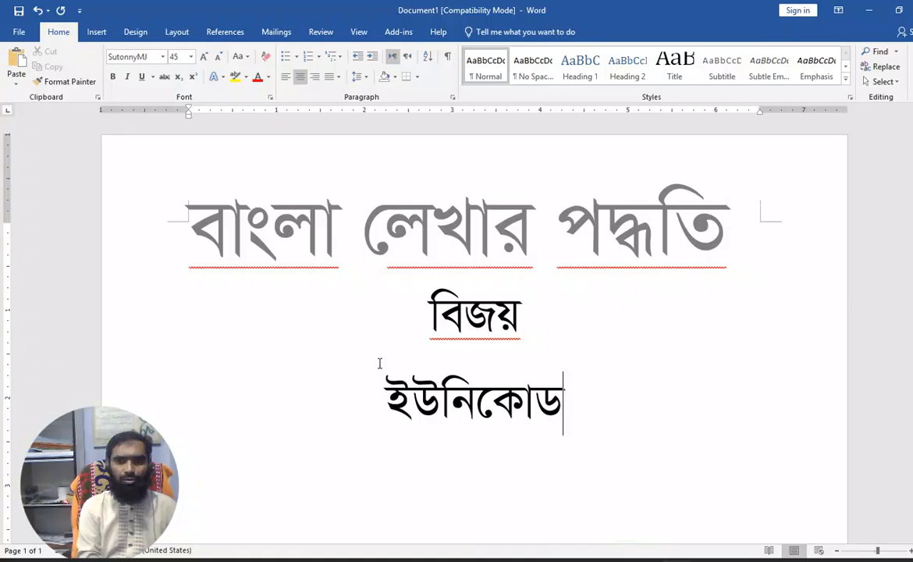
Delete the word ইউনিকোড together with its line below বিজয়.
left_click_drag(430, 312, 540, 330)
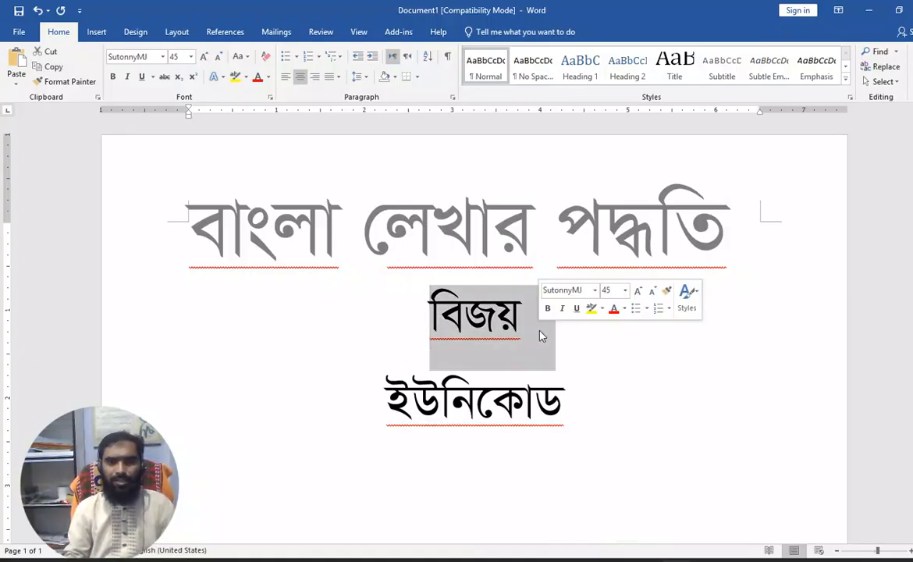
left_click(488, 328)
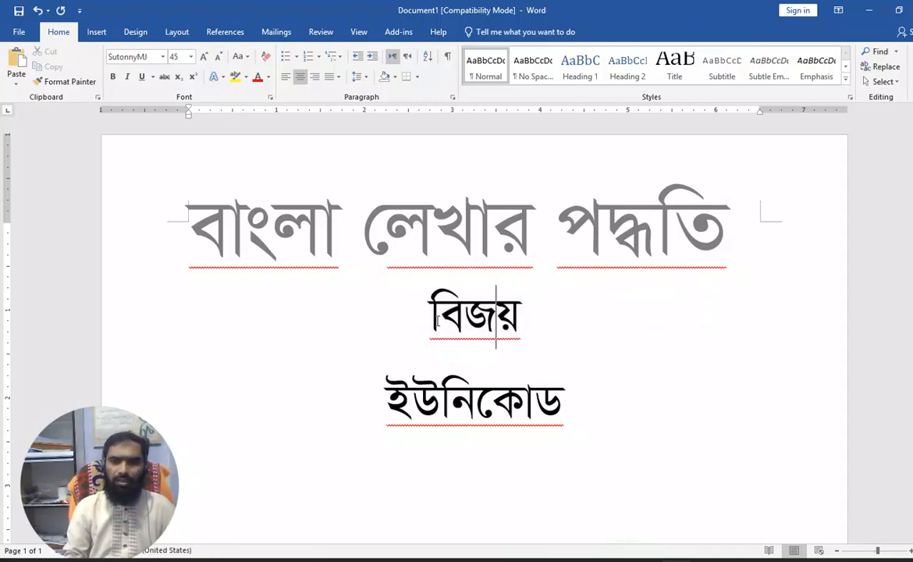
left_click_drag(427, 308, 542, 331)
left_click_drag(356, 367, 561, 403)
left_click(477, 397)
left_click_drag(381, 394, 583, 413)
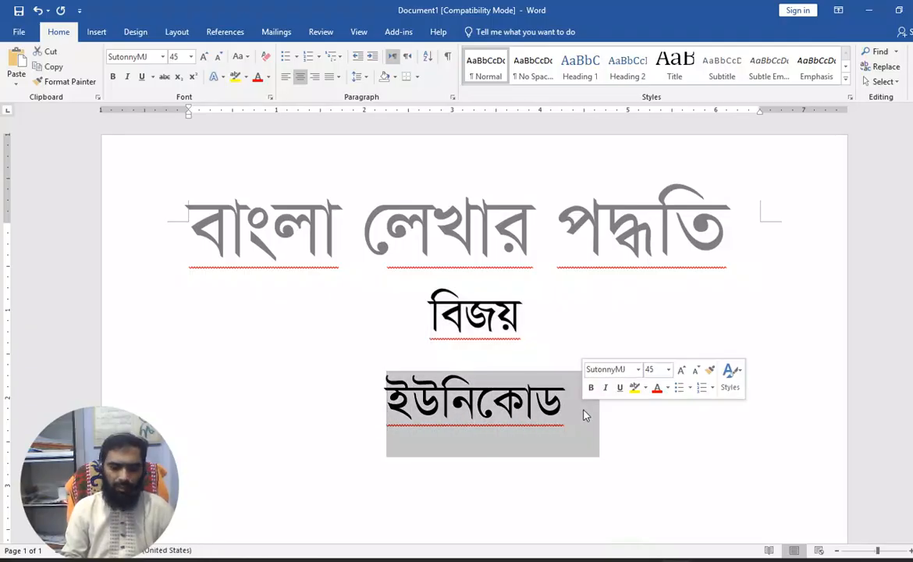
key("BackSpace")
key("BackSpace")
key("BackSpace")
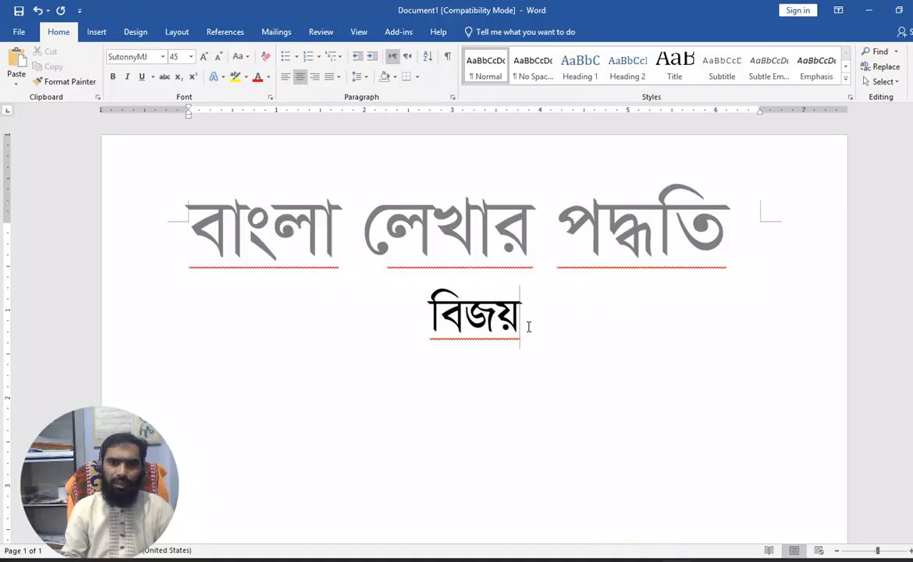
Start a new line below বিজয় and set its font to SutonnyMJ.
key("Return")
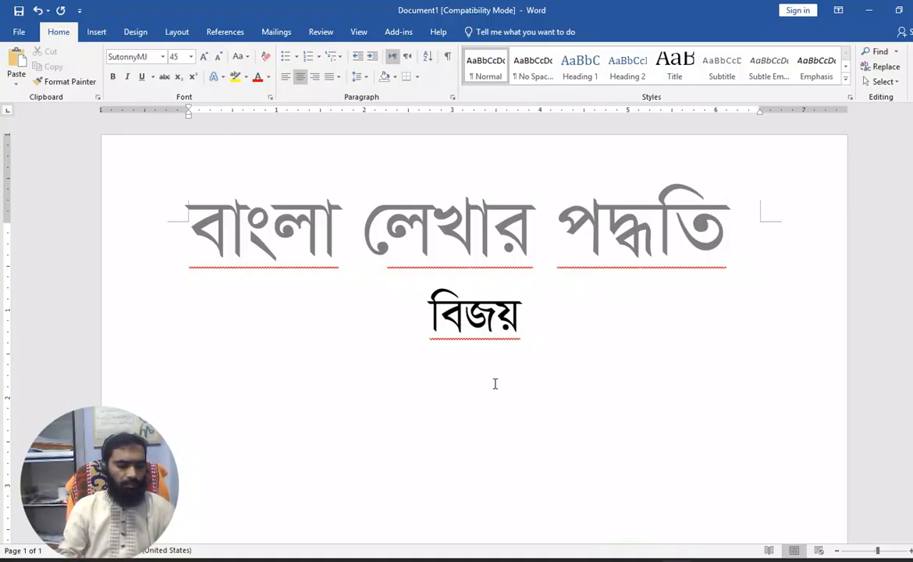
key("ctrl+alt+b")
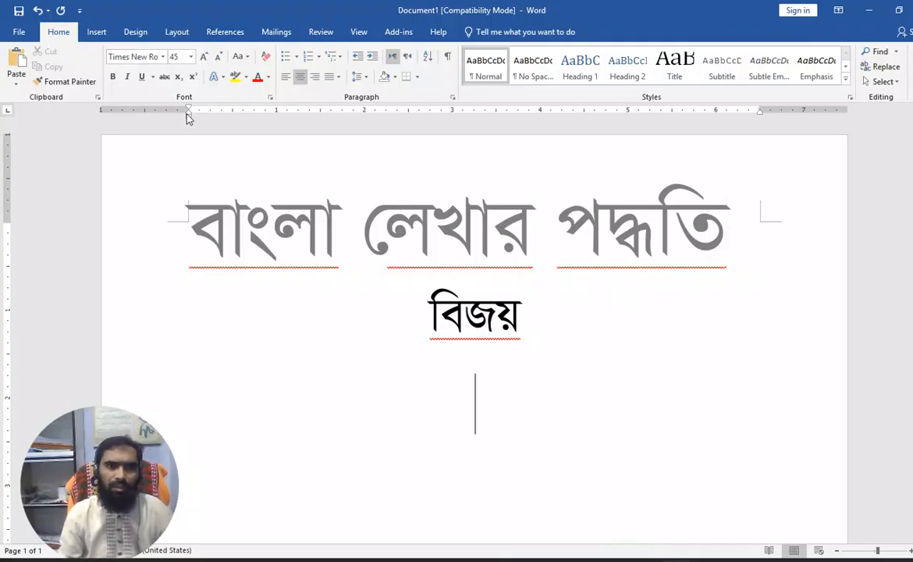
left_click(163, 57)
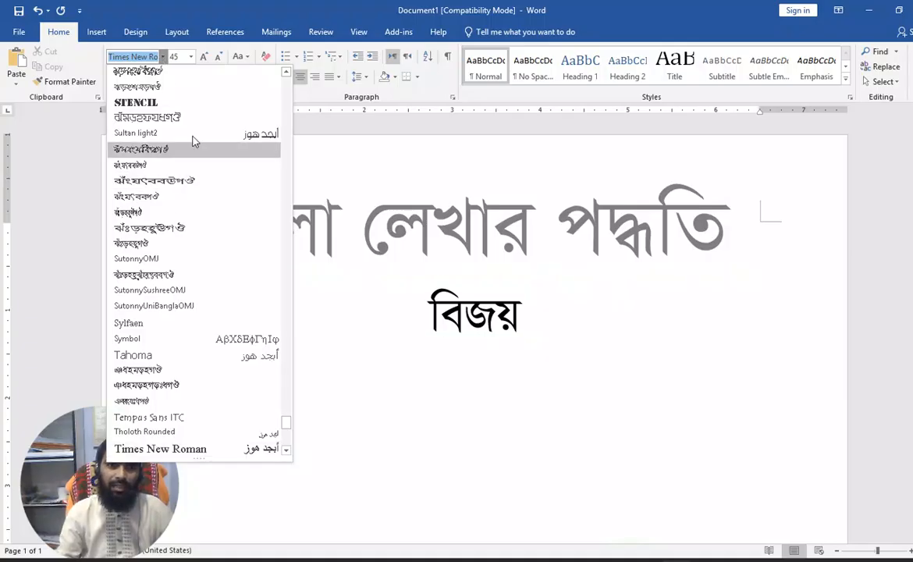
scroll(281, 336, "up", 5)
scroll(281, 336, "up", 20)
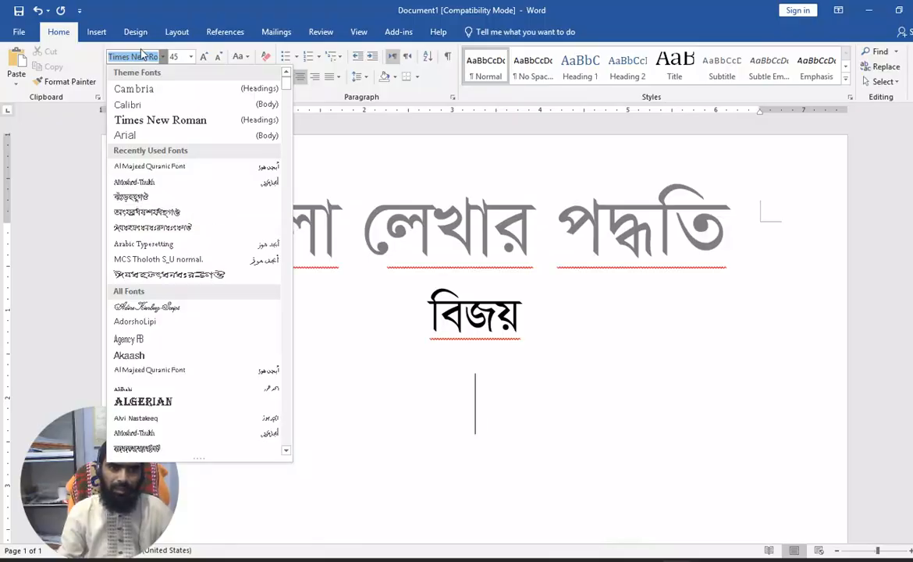
type("SutonnyMJ")
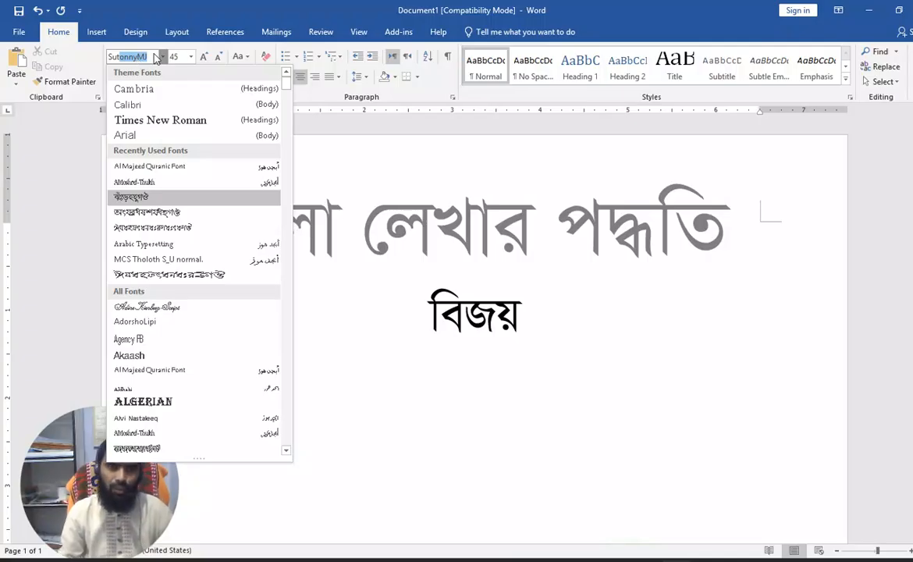
key("Return")
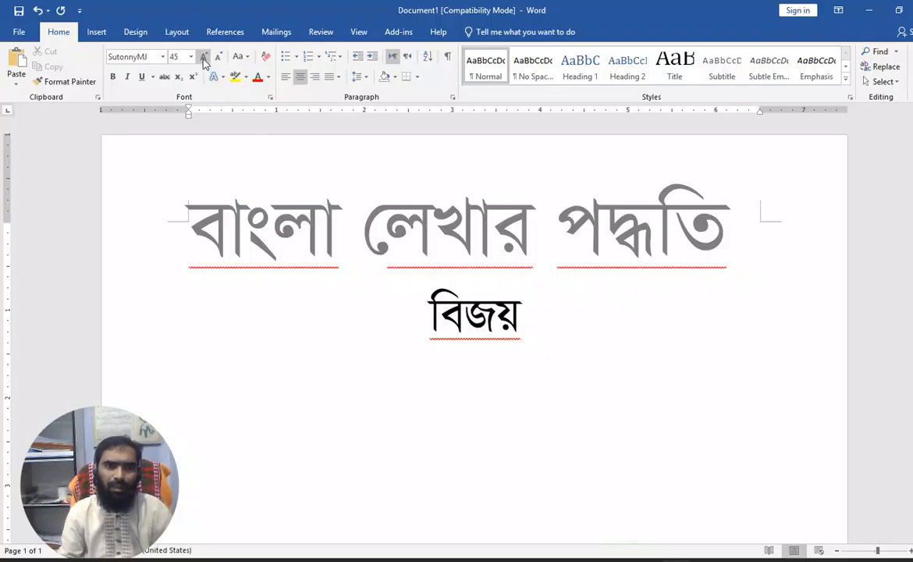
Set the font size of the empty line below বিজয় to 26.
left_click(188, 56)
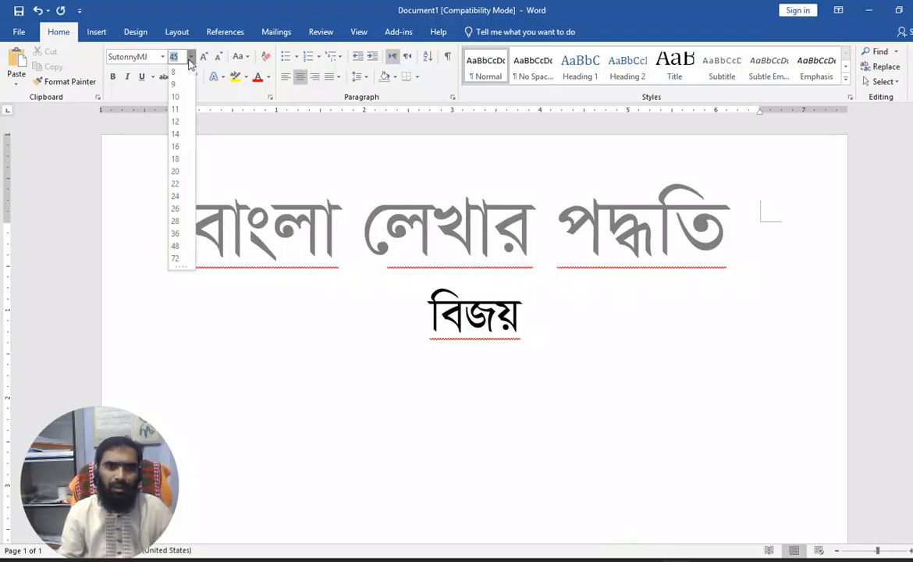
left_click(177, 210)
scroll(314, 356, "down", 1)
scroll(315, 356, "down", 1)
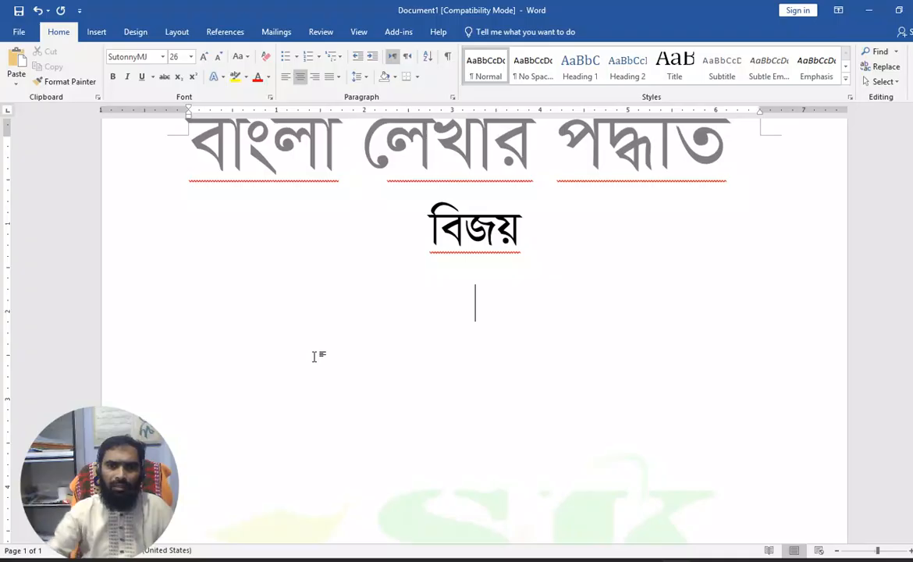
Check the Bijoy Bayanno keyboard's current typing mode among the hidden system tray programs.
left_click(793, 561)
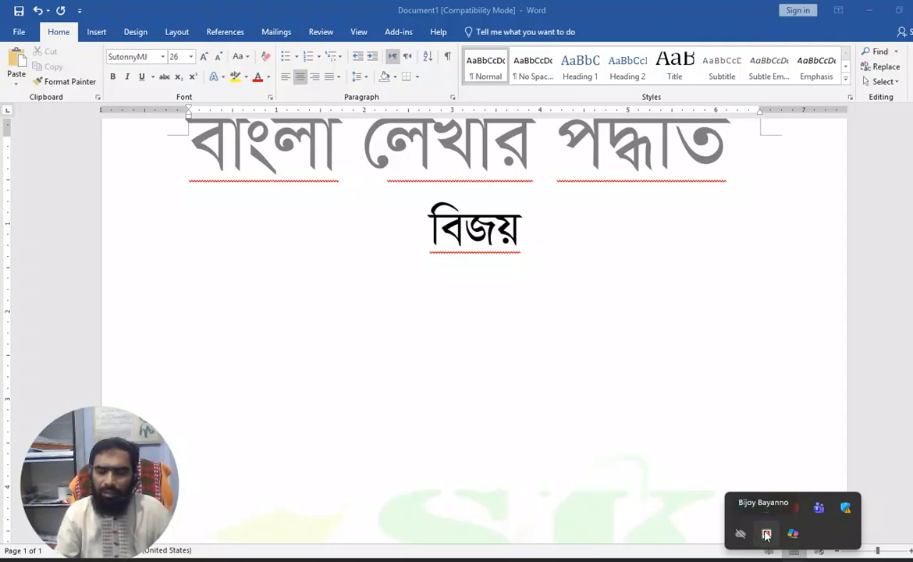
left_click(460, 314)
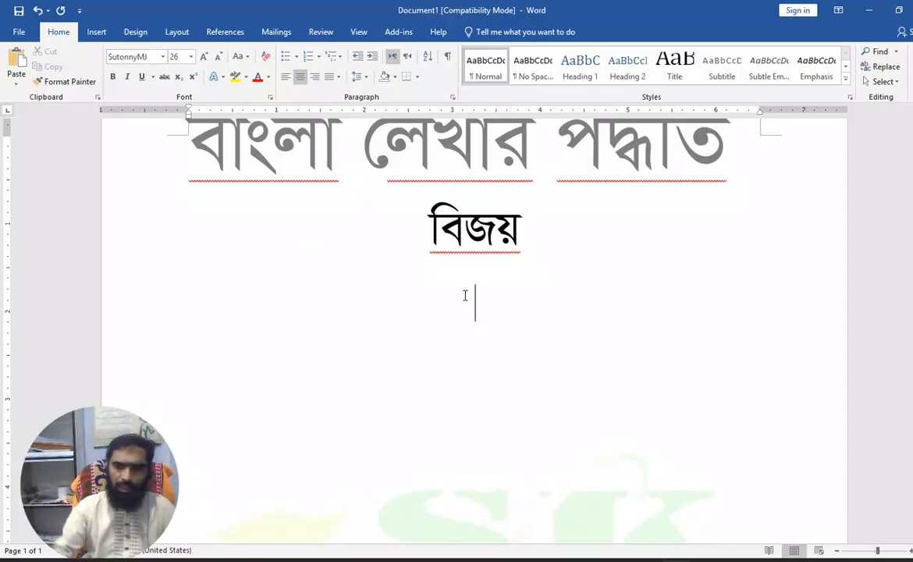
left_click(793, 561)
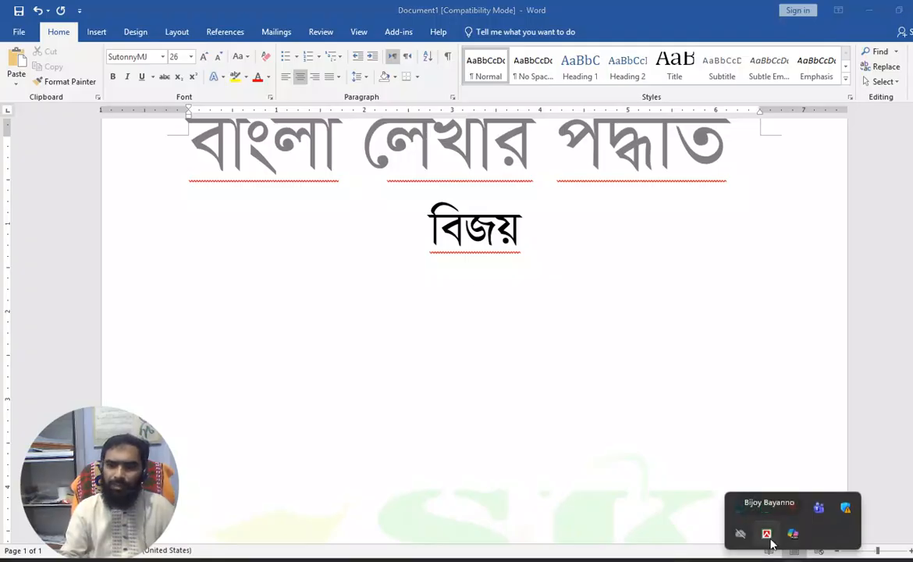
left_click(589, 426)
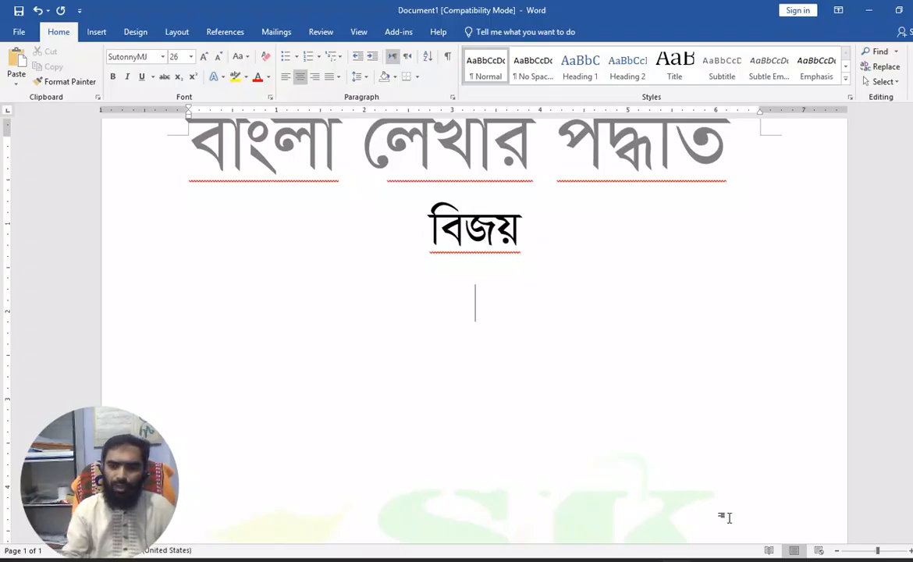
left_click(793, 559)
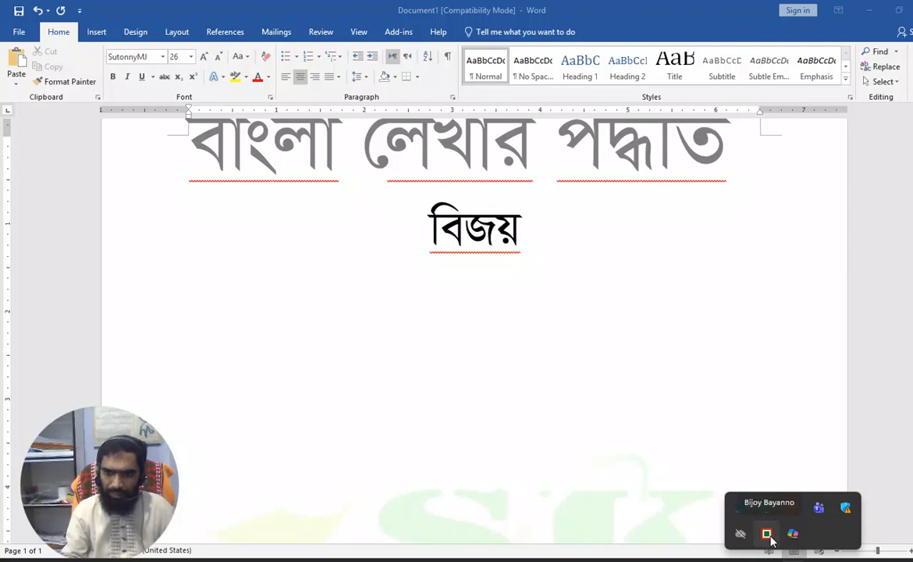
left_click(527, 379)
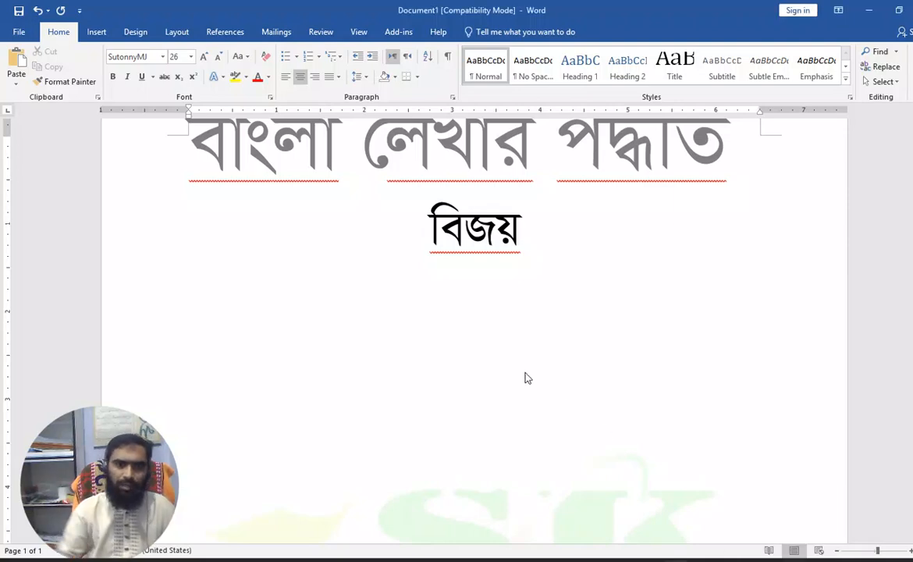
Write আমার সোনার বাংলা on the line below বিজয় and start a new line.
type("আ")
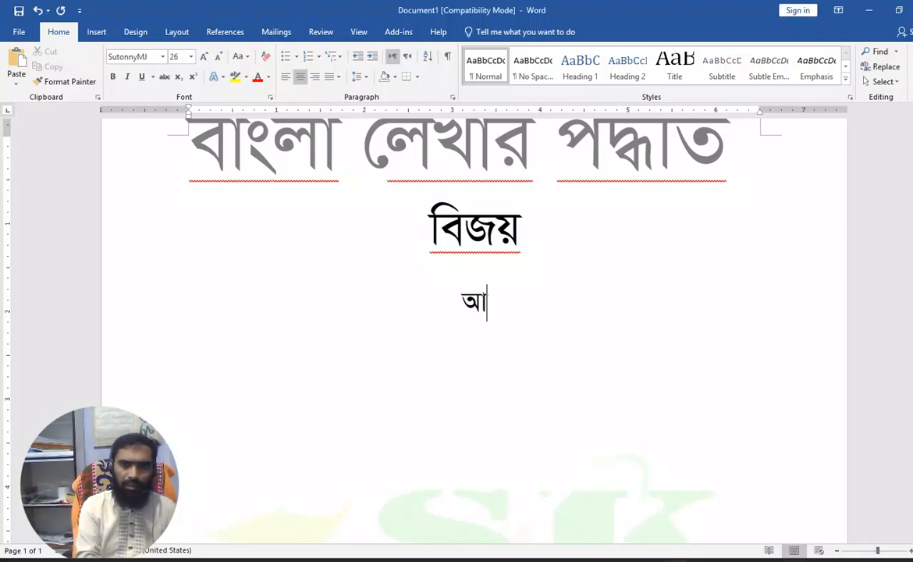
type("মার সোনার বাংলা")
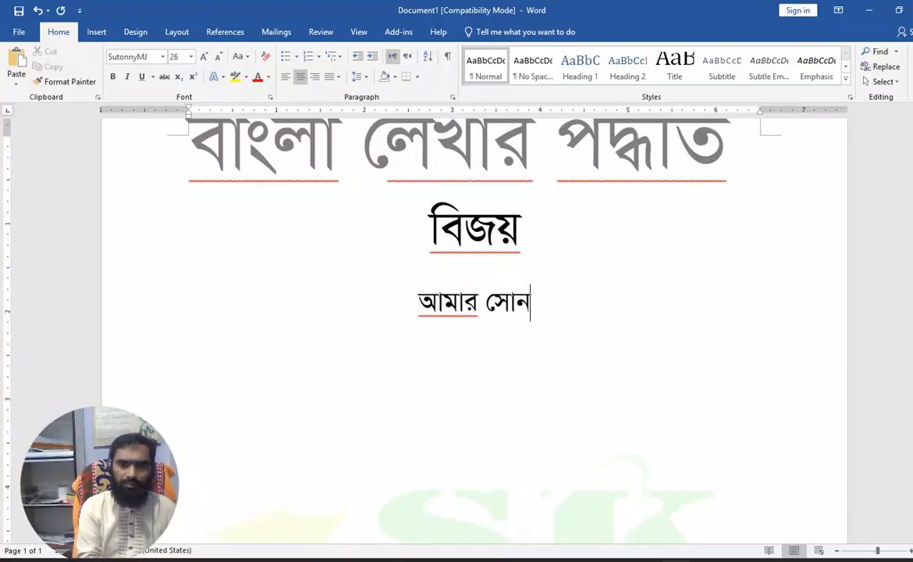
key("Return")
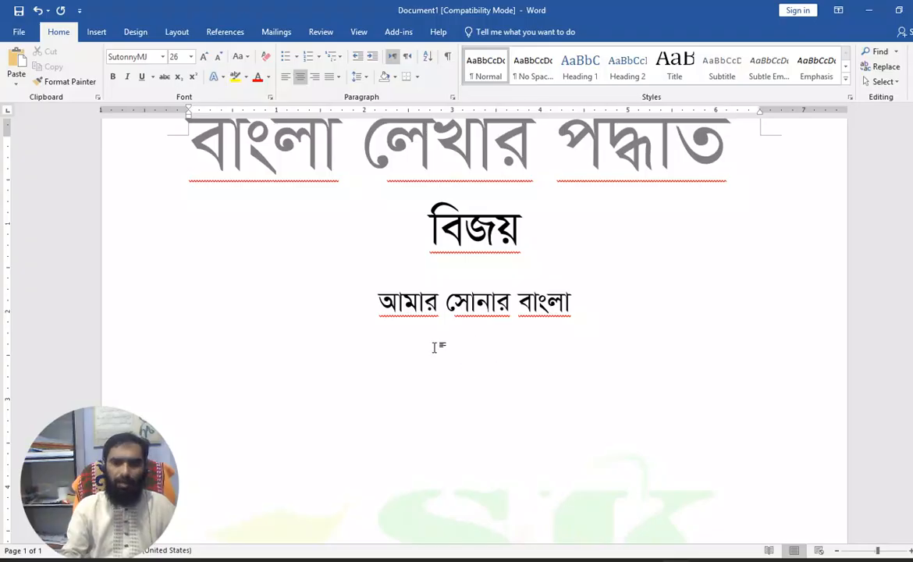
Set the new line's font to Times New Roman and switch Bijoy Bayanno from Bangla to English typing.
left_click(162, 57)
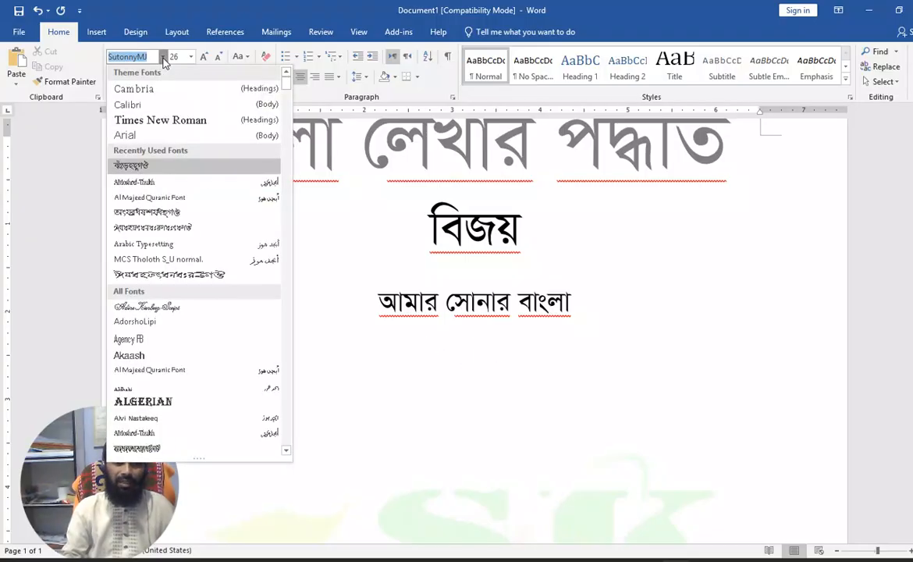
left_click(173, 122)
left_click(793, 560)
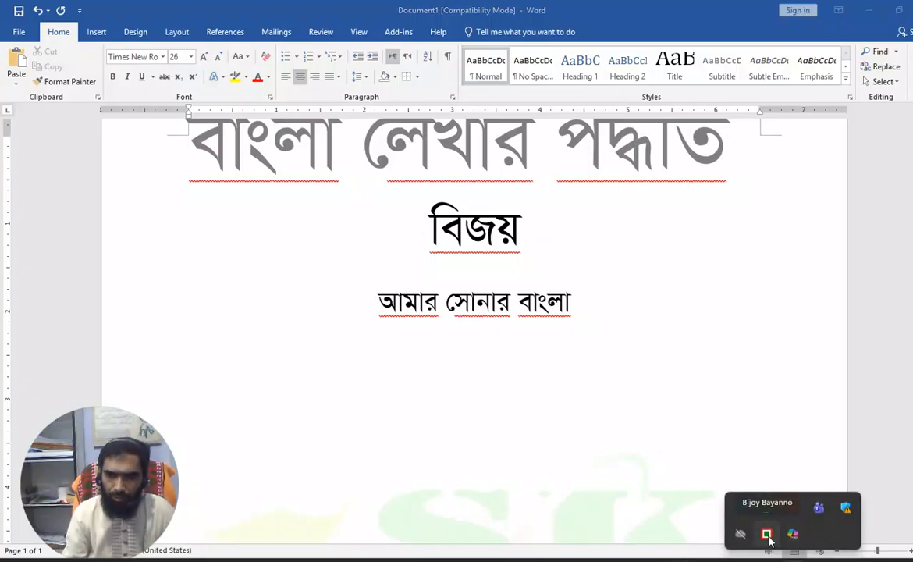
left_click(768, 535)
left_click(491, 420)
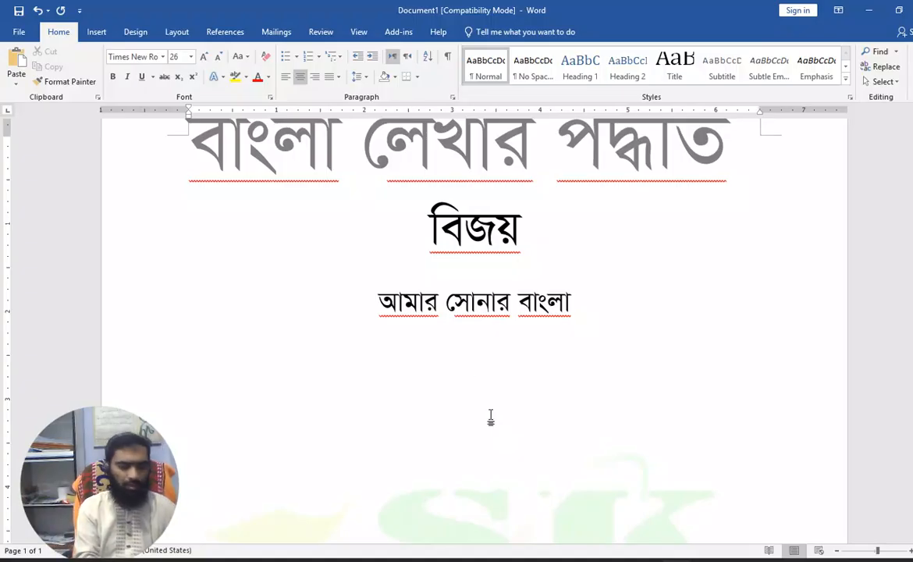
Write "I Love my Country" on the line below the Bangla sentence.
type("gf")
key("BackSpace")
key("BackSpace")
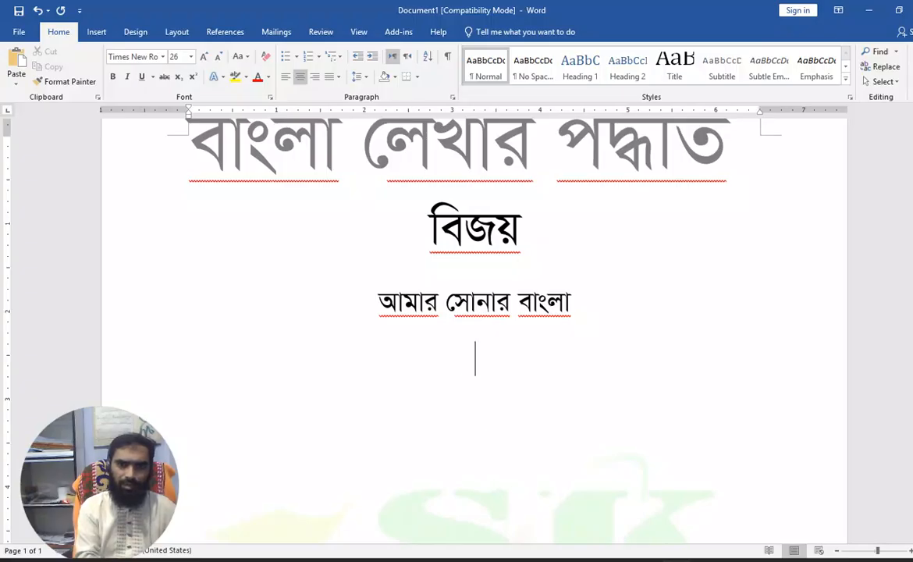
type("I Love ")
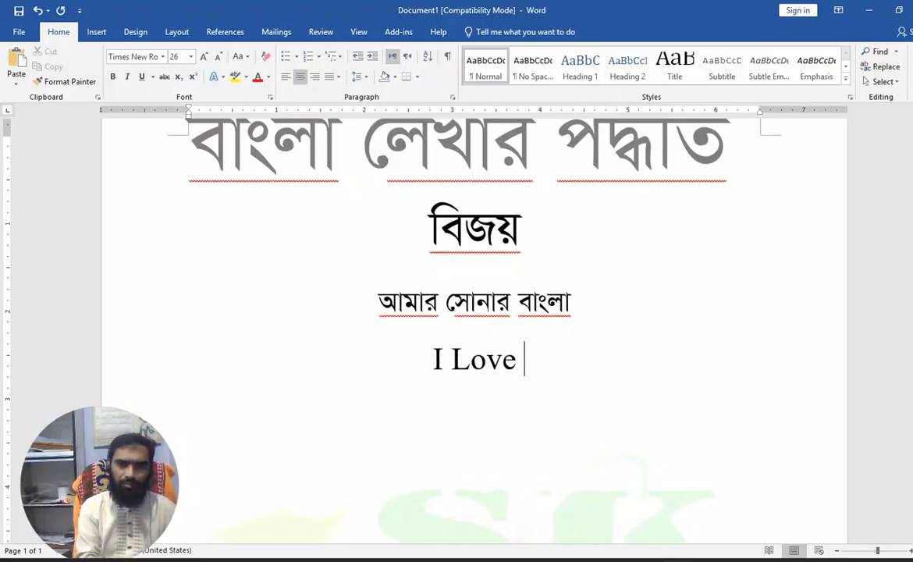
type("my Country")
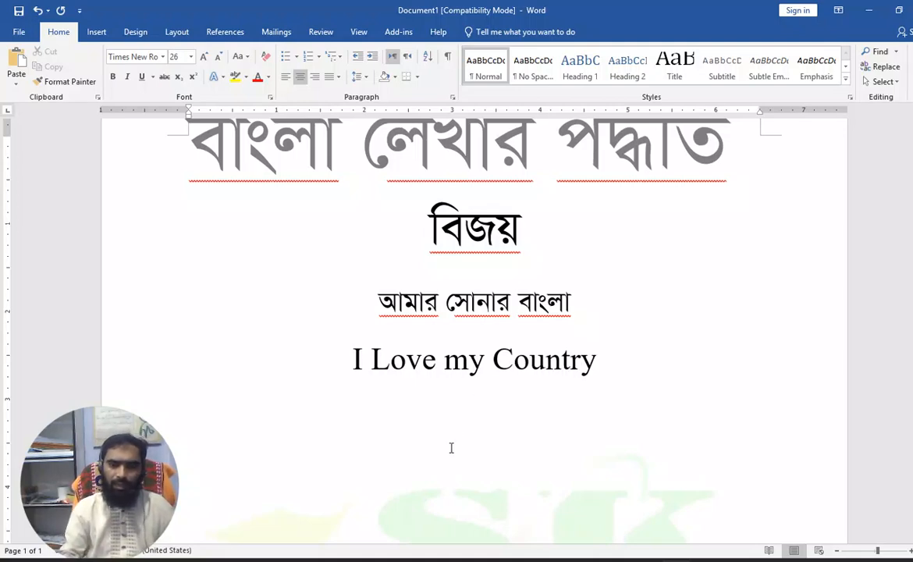
Write আমার in the SutonnyMJ font on a new line below the English sentence.
left_click(163, 57)
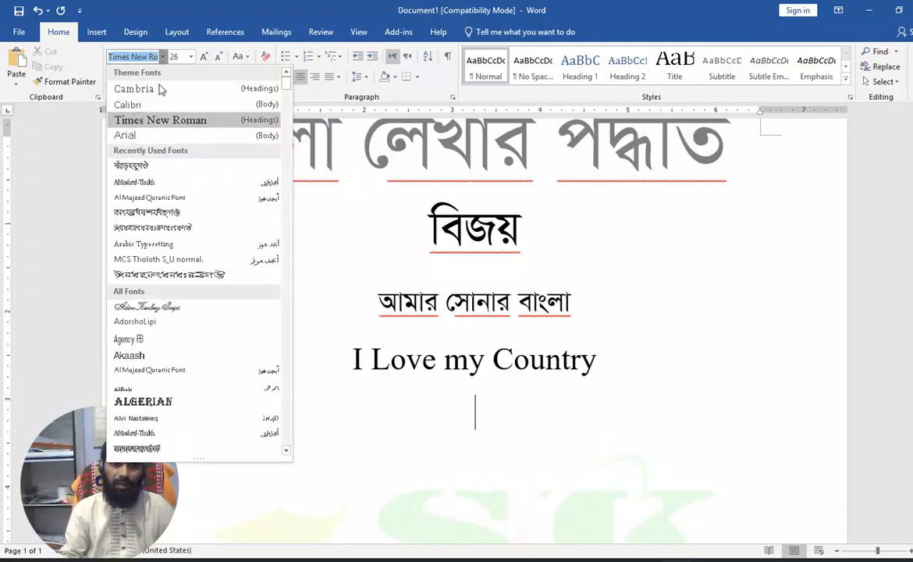
left_click(125, 165)
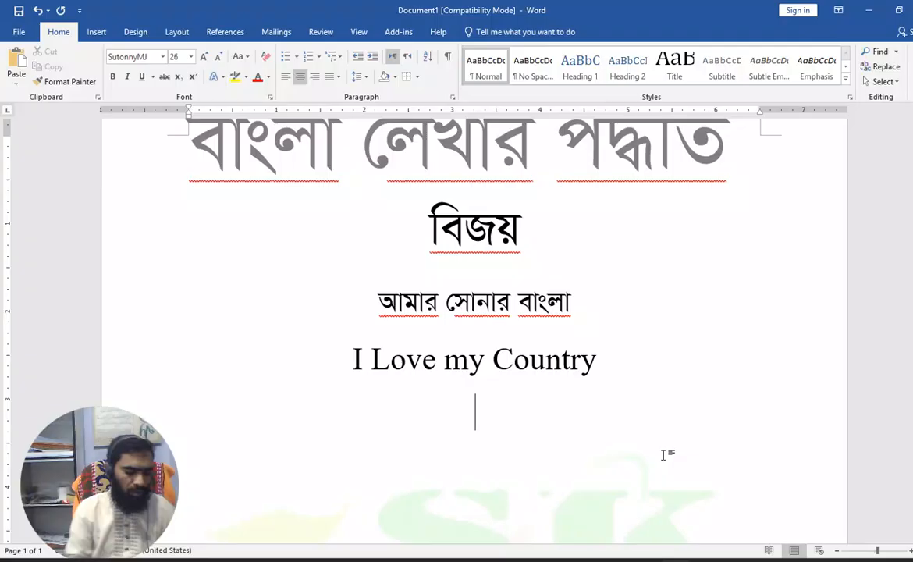
type("আমার")
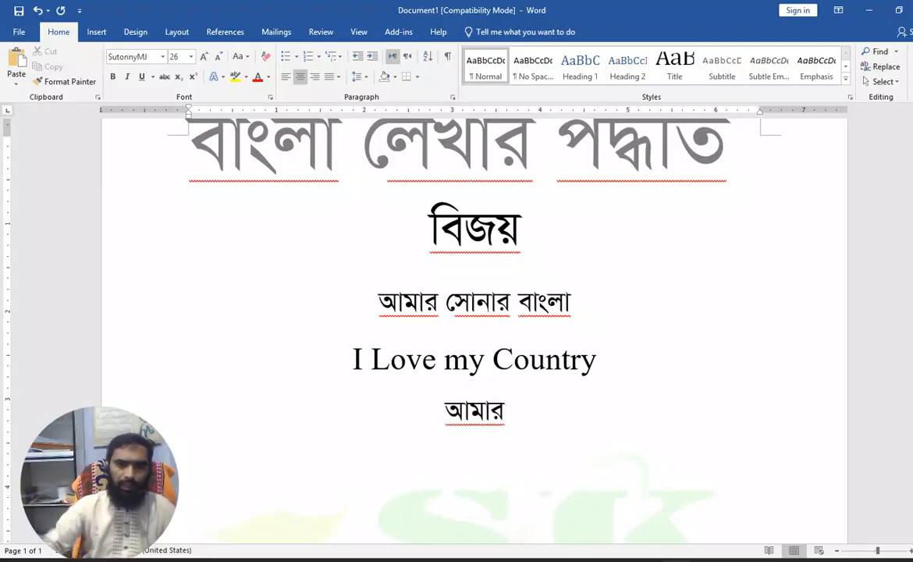
scroll(627, 417, "down", 2)
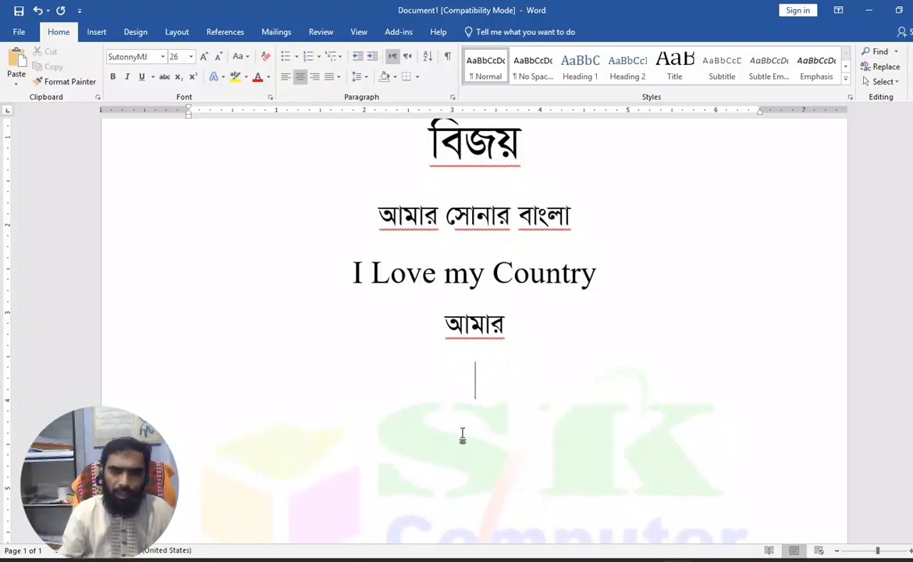
scroll(464, 425, "down", 1)
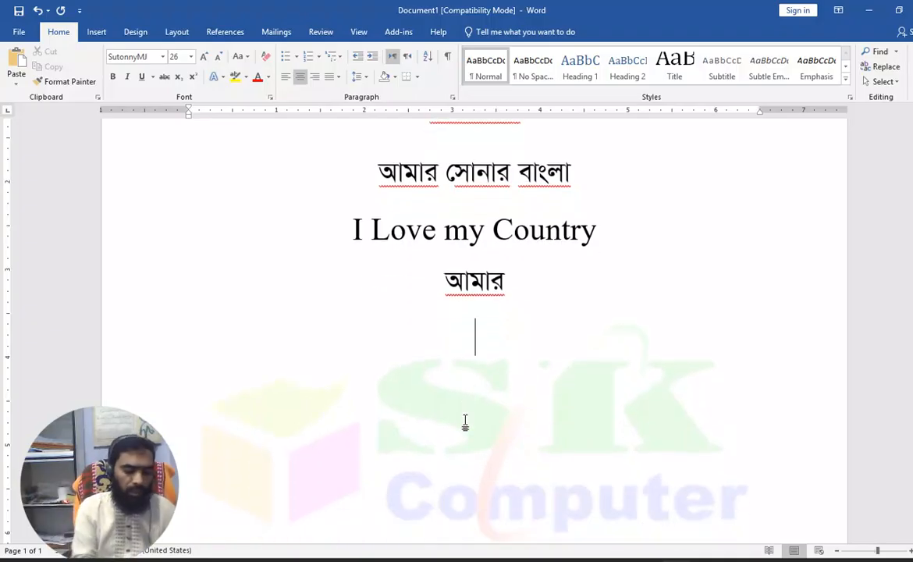
Write the practice letters সসসসষষষ জজনন ননণণ ননন ণণণণ on the line below আমার, and delete that practice line.
type("সসসস")
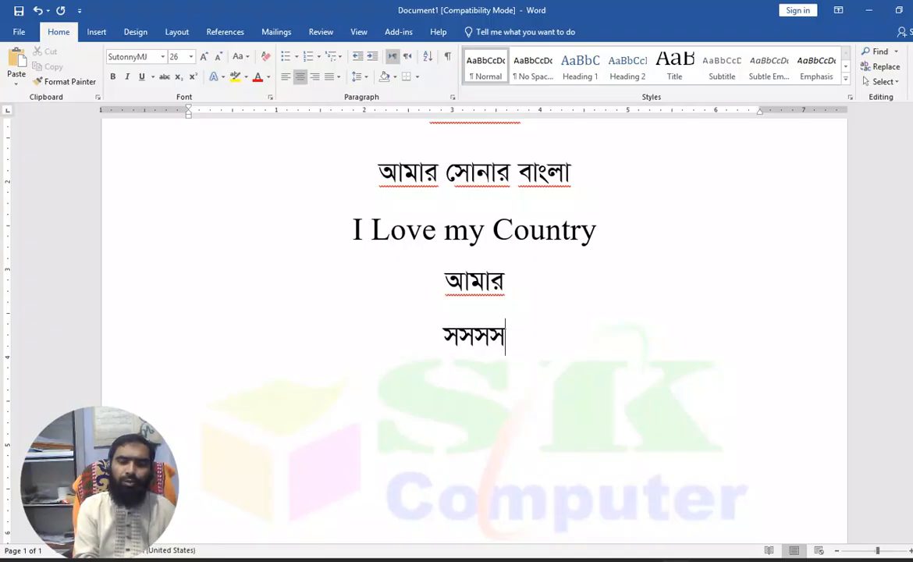
type("ষষষ জজ")
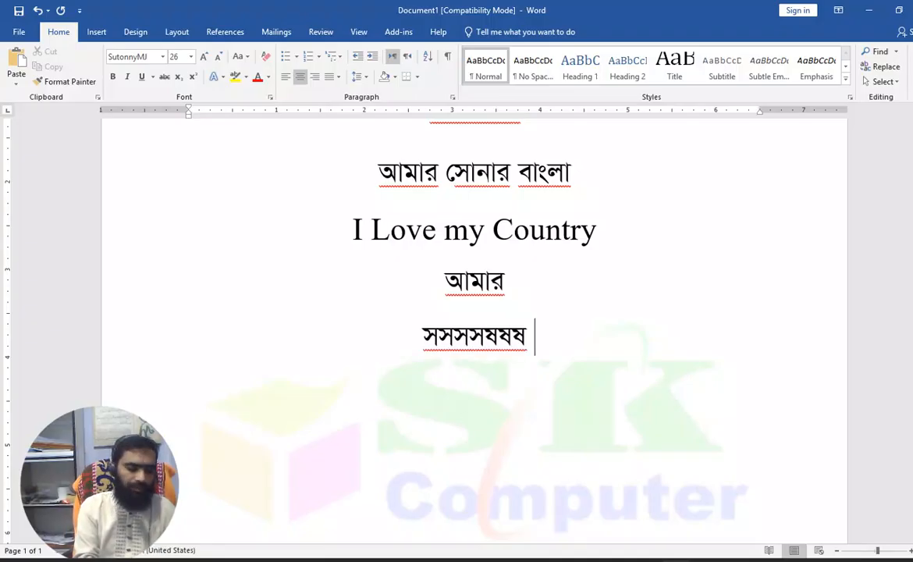
type("নন নন")
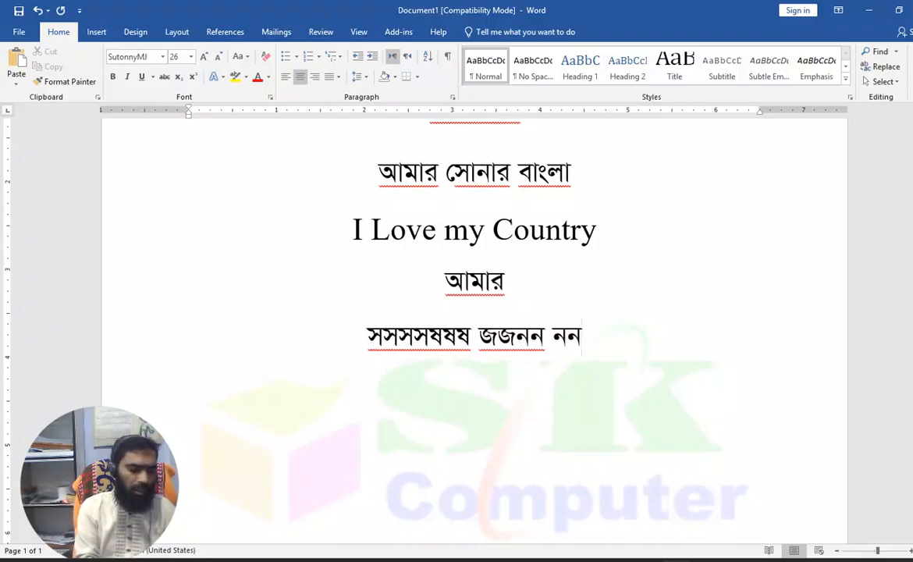
type("ণ")
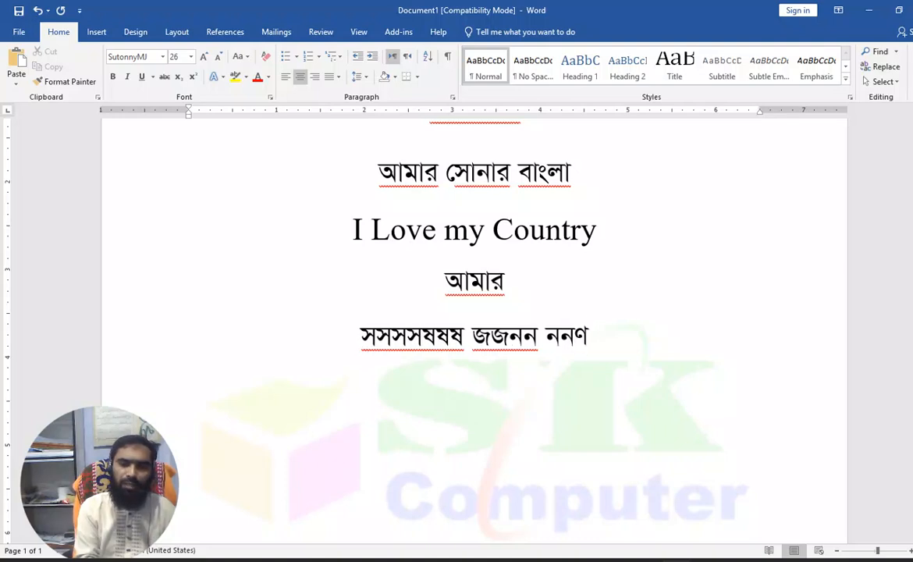
type("ণ  ননন ")
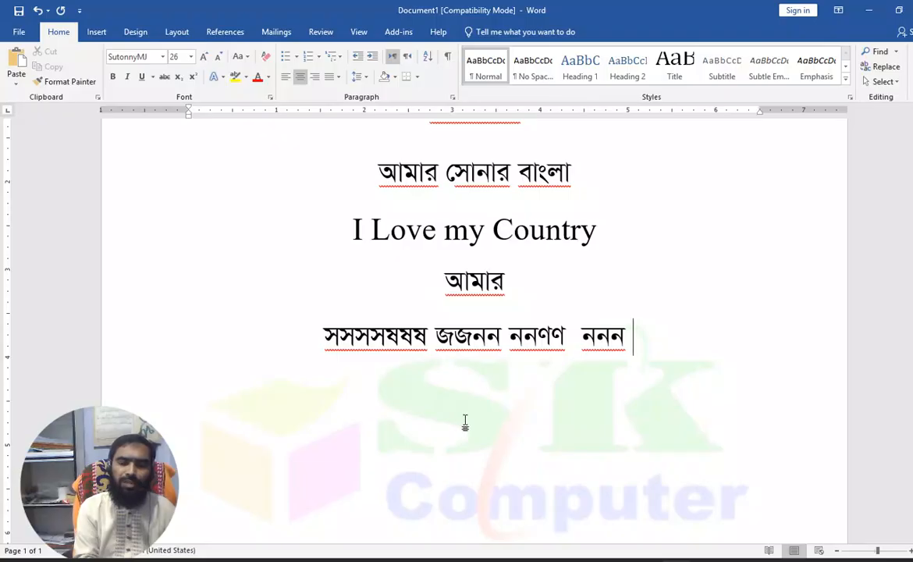
type("ণণণণ")
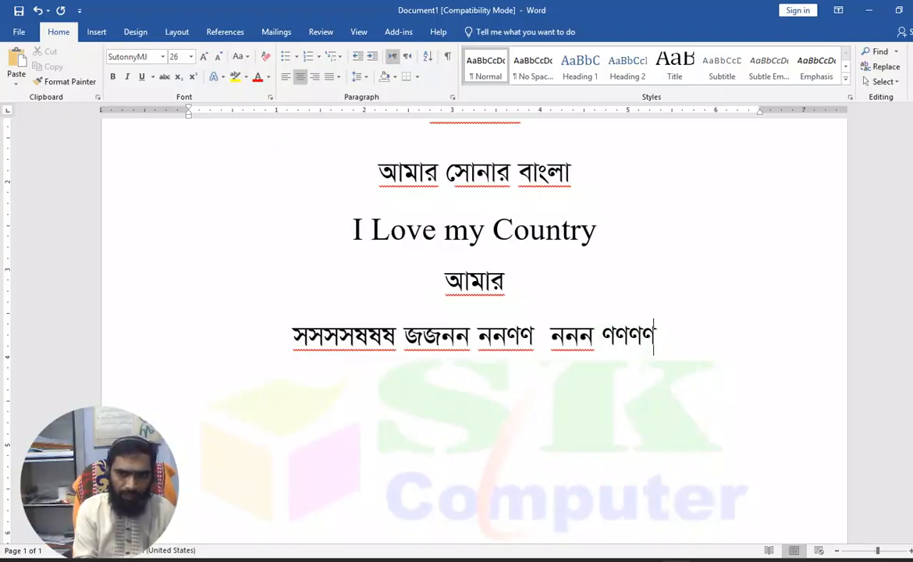
key("Return")
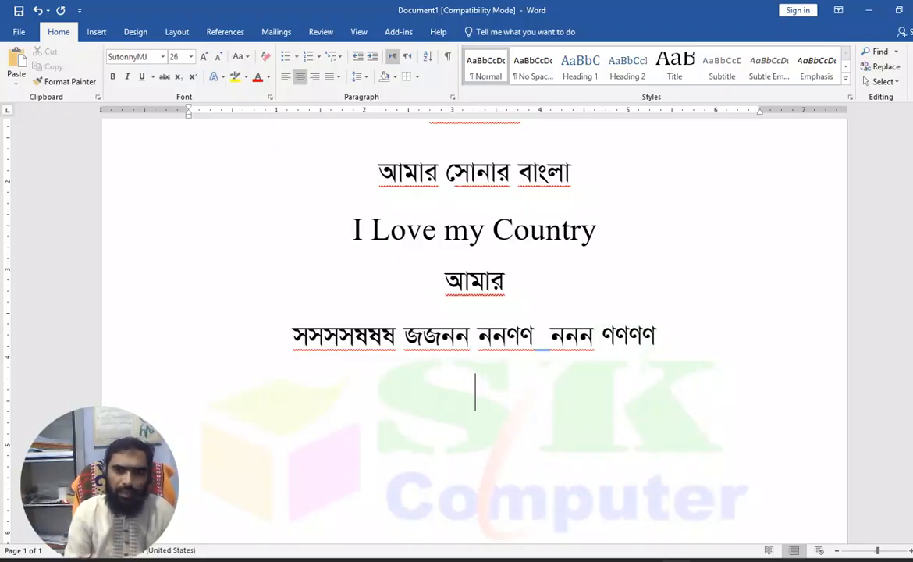
left_click_drag(270, 311, 653, 346)
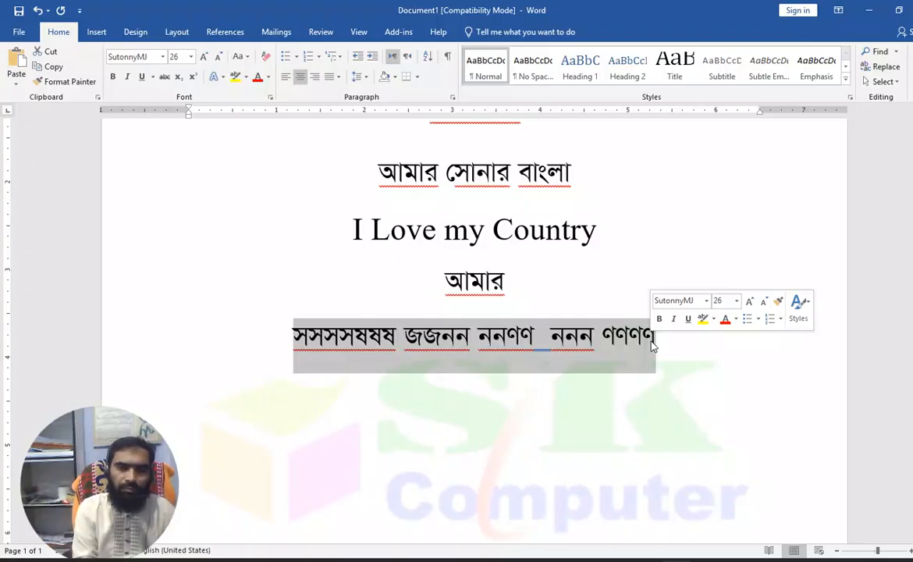
key("Delete")
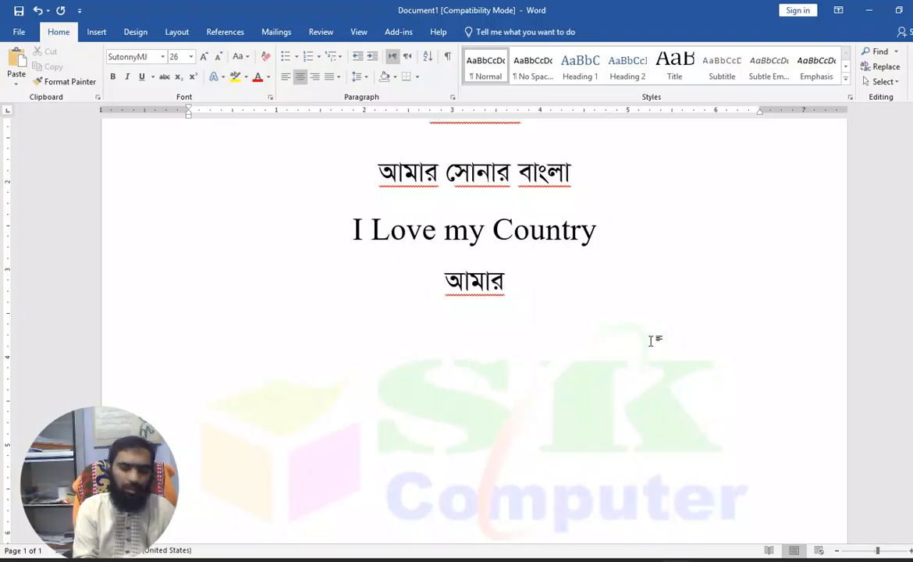
Write the conjuncts ন্ন ক্ক ক্ক ক্ত, separated by spaces, on the line below আমার.
type("ন")
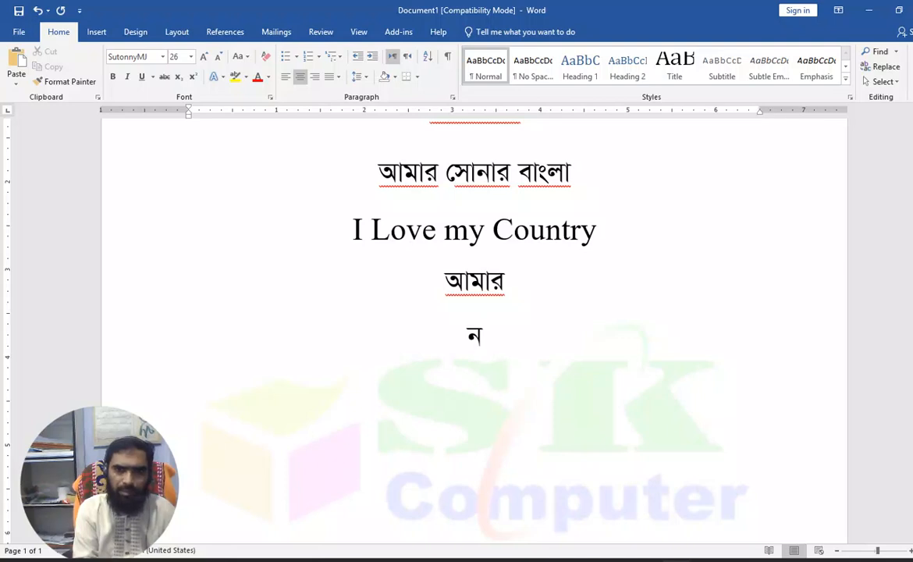
type("্ন")
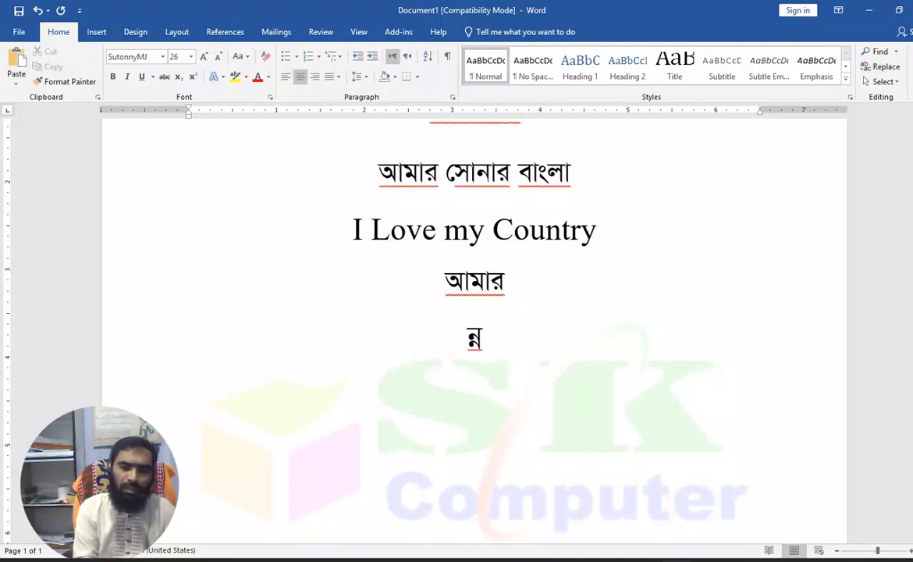
type(" ক")
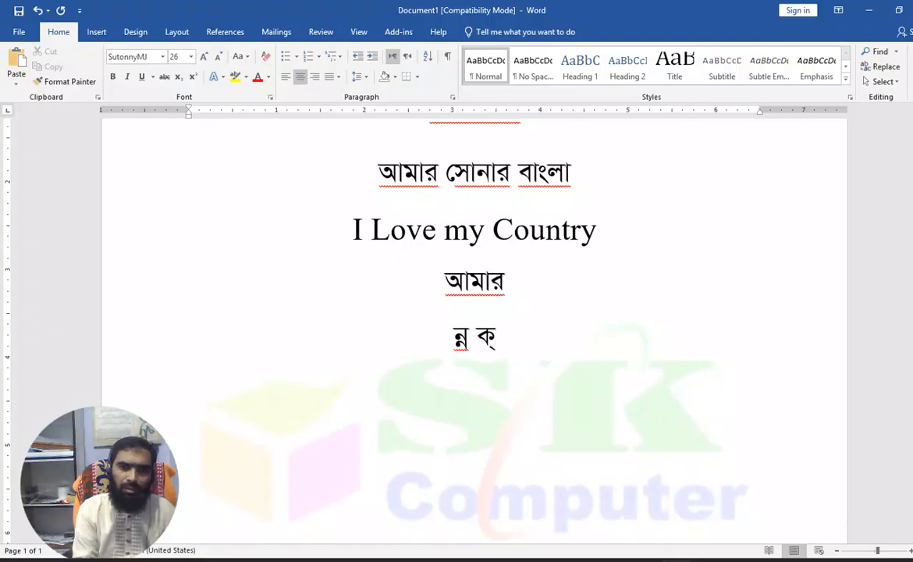
type("্ক ক্")
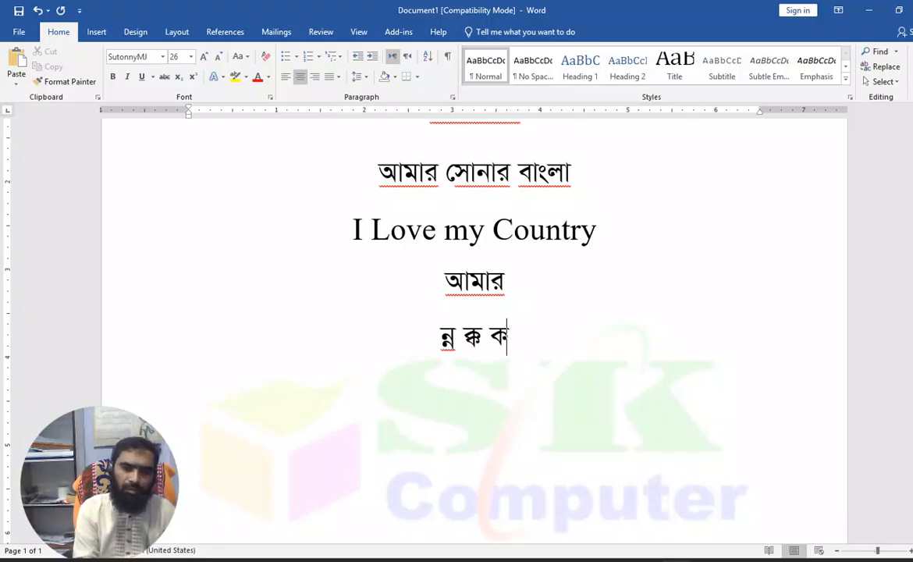
type("ক ")
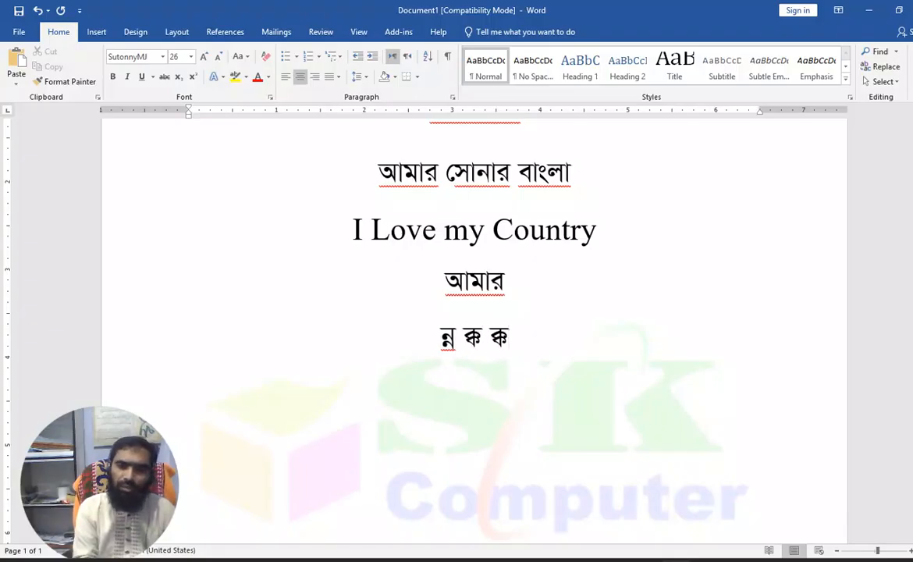
type("ক্")
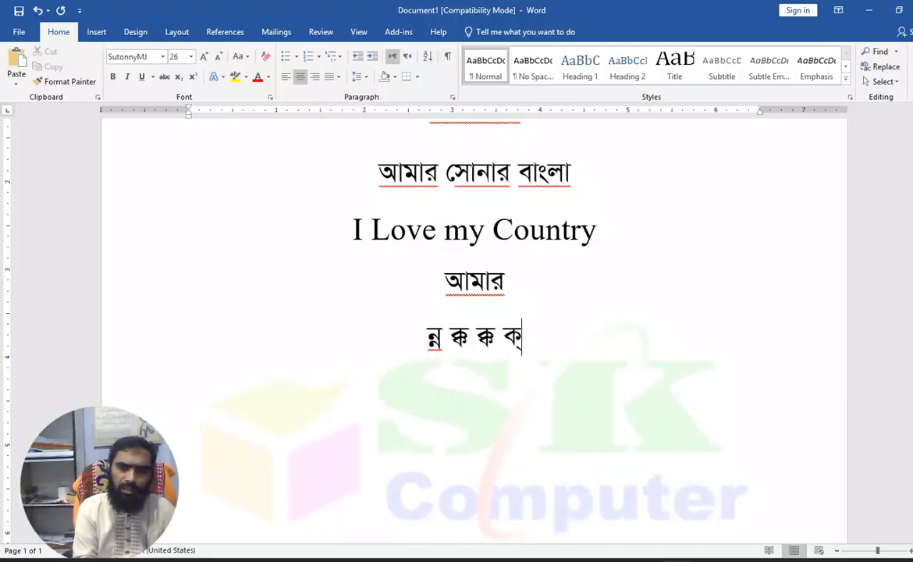
key("BackSpace")
key("BackSpace")
type("ক্ত")
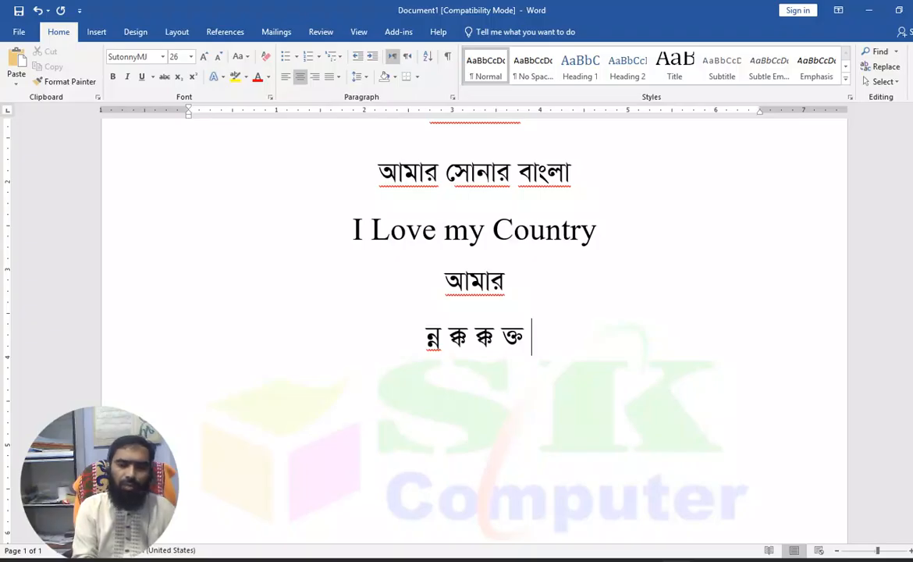
Add শিক্ষ ক্ষ ক্ষা after ক্ত on the conjunct line and start a new line below it.
type("ি")
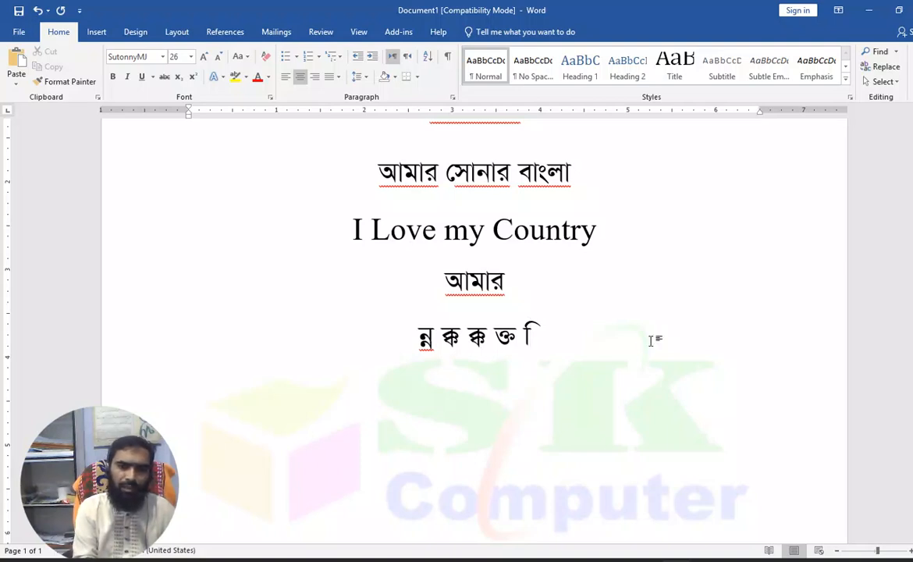
key("BackSpace")
type("শি")
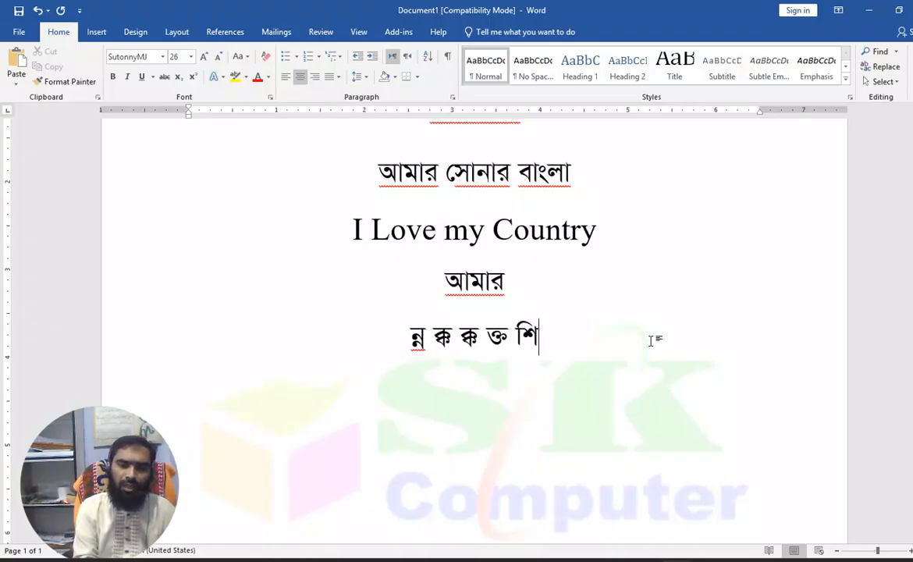
type("ক্")
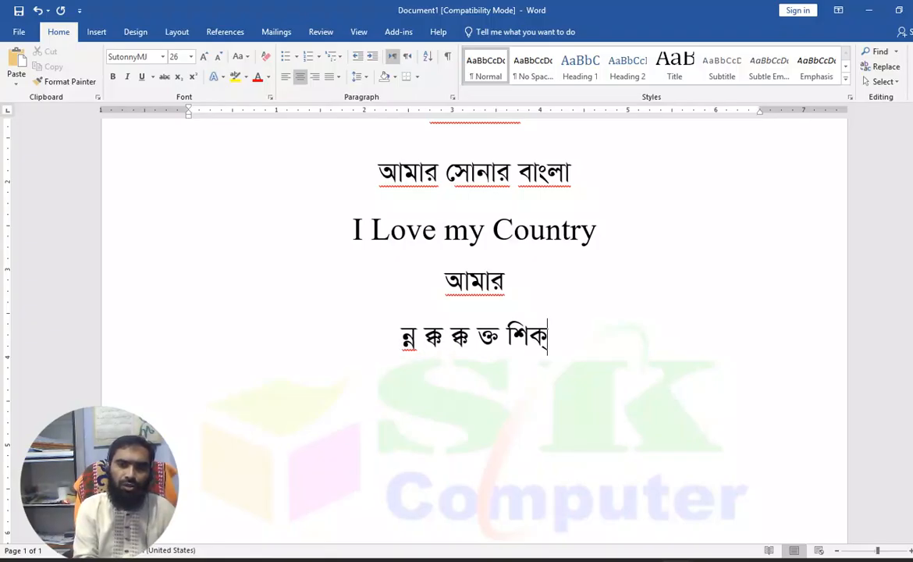
type("ষ")
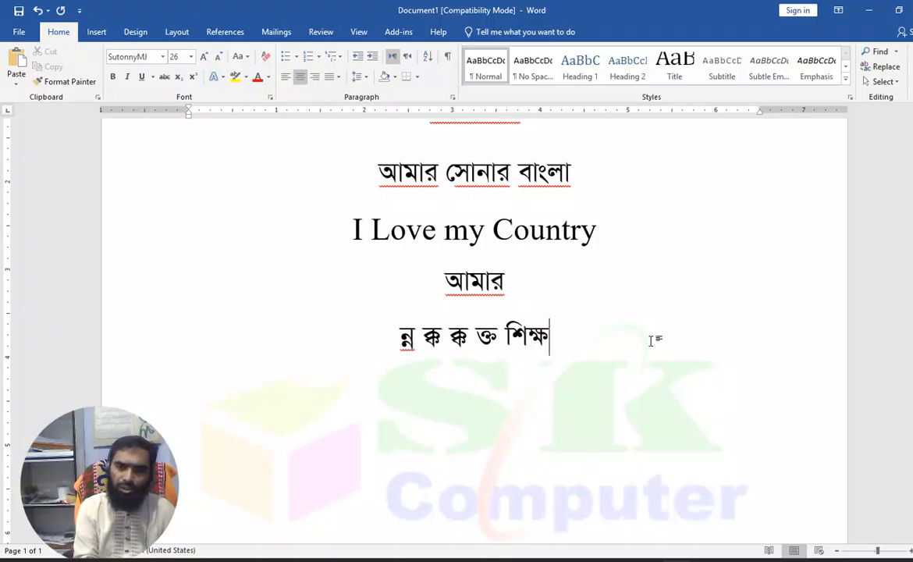
type(" ক্ষ")
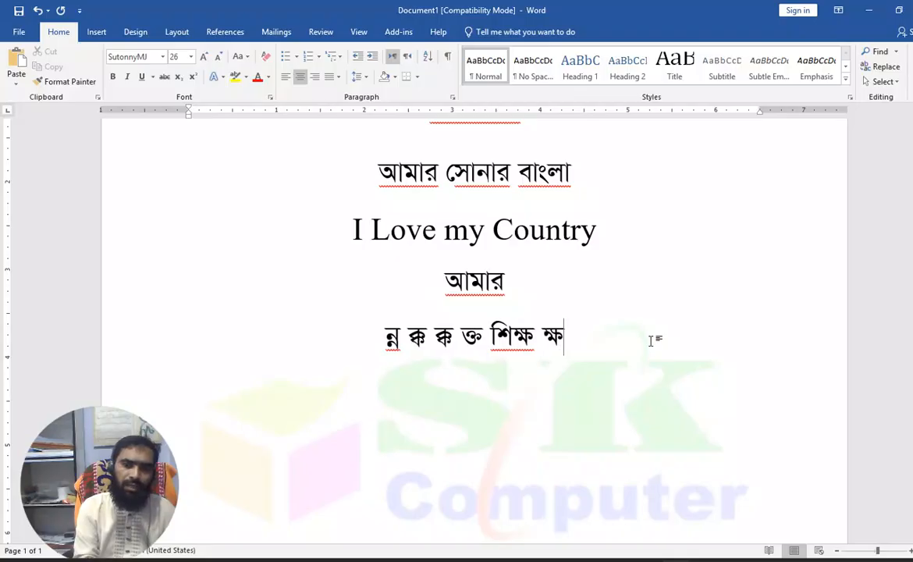
type(" ক্ষ")
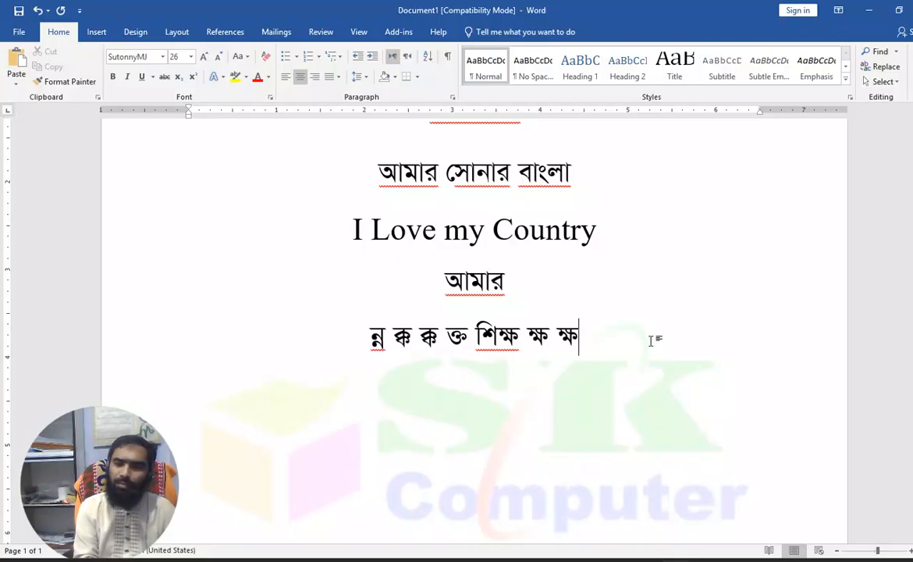
type("া")
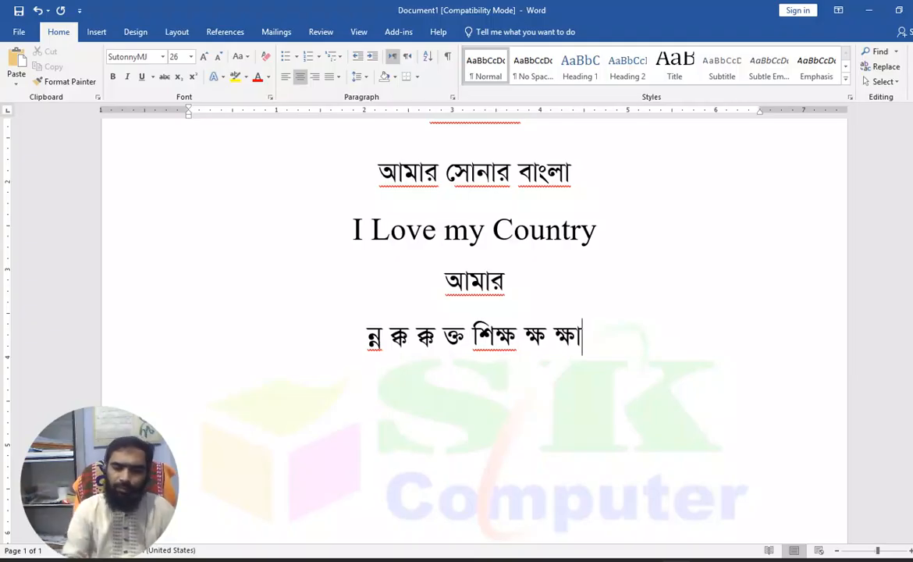
triple_click(653, 346)
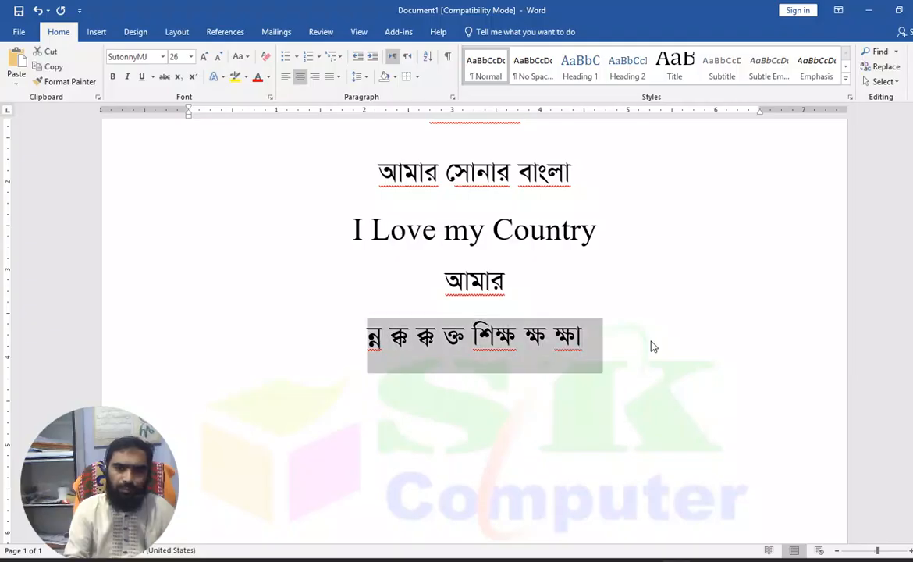
left_click(652, 347)
key("Return")
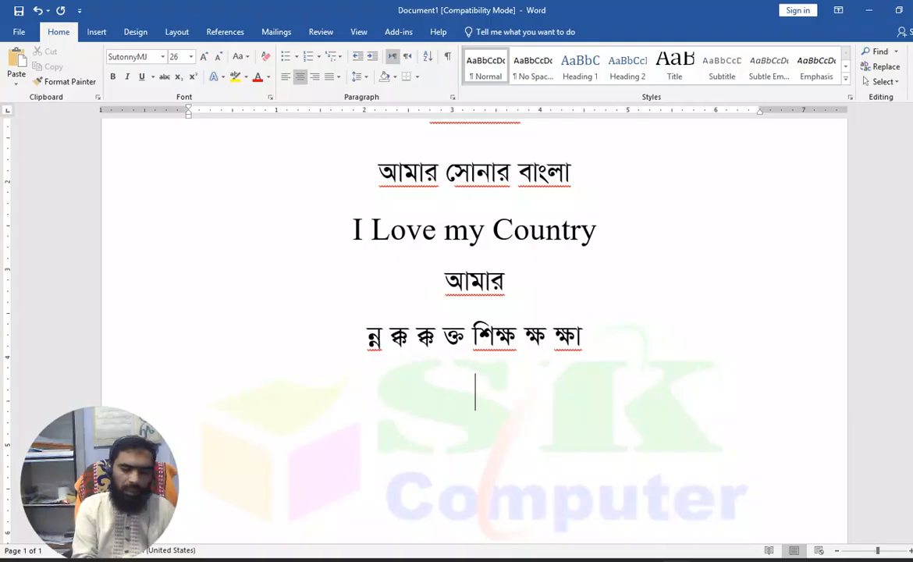
Write the vowel sign া, the letter অ, and the vowel signs ি and ী on the line below the conjuncts.
type("া")
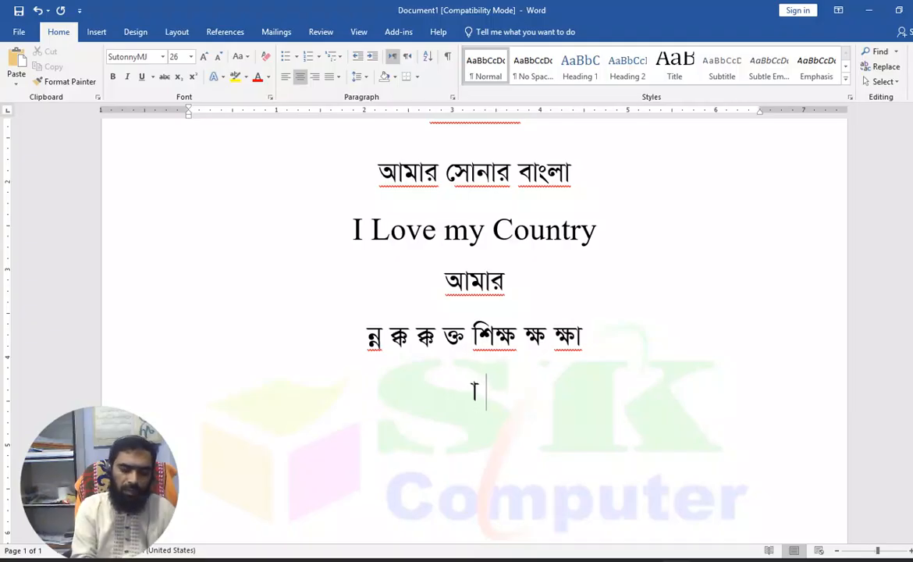
type(" অ")
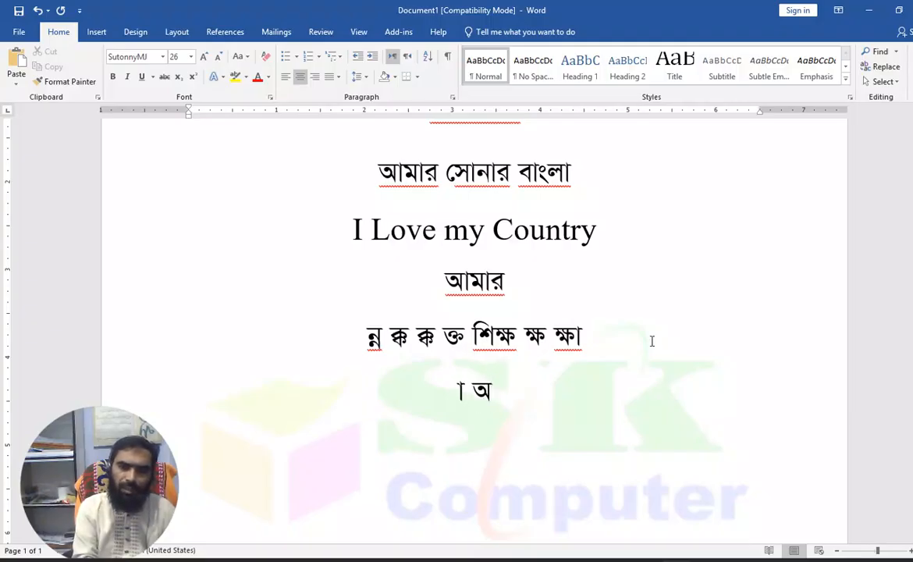
type(" া")
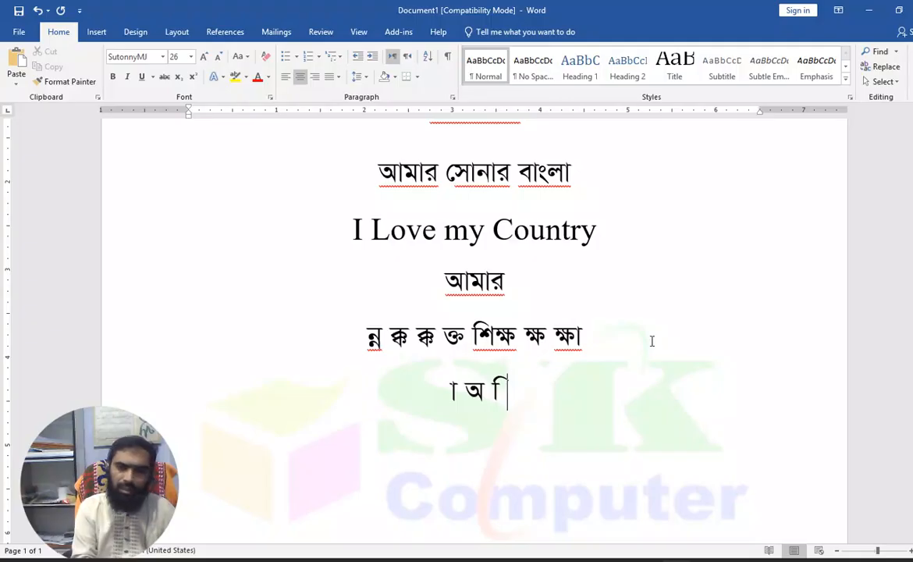
type("ী")
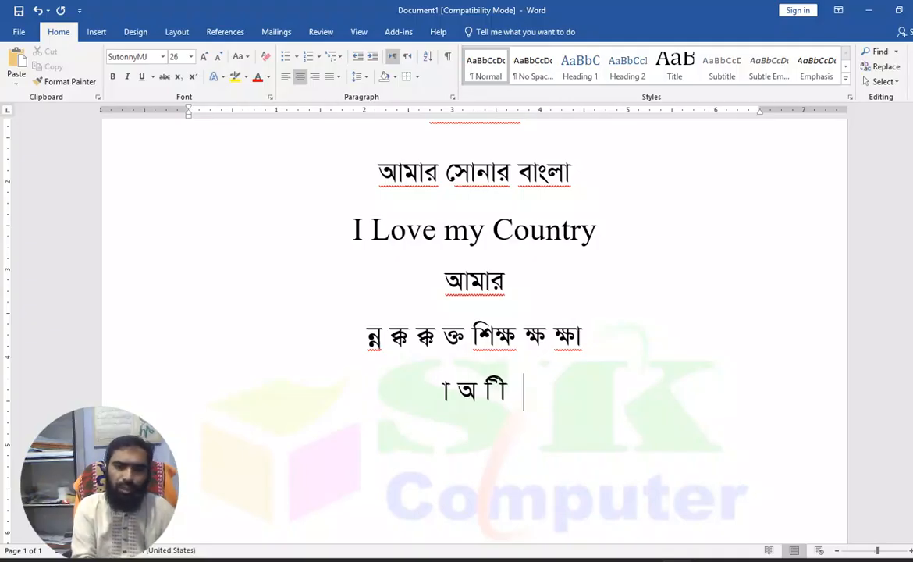
Add the independent vowels আ ই ঈ উ ঊ, separated by spaces, after the vowel signs on the same line.
type("আ")
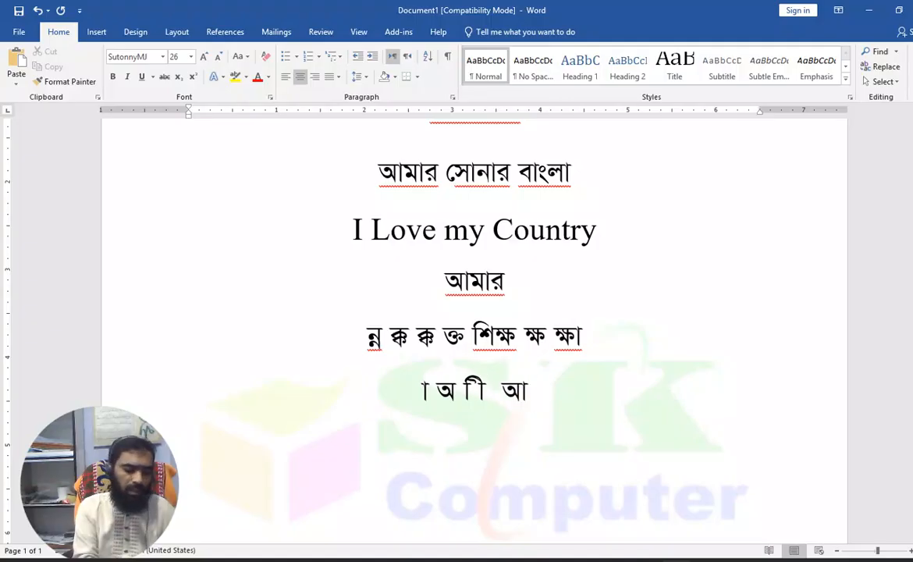
type(" ই")
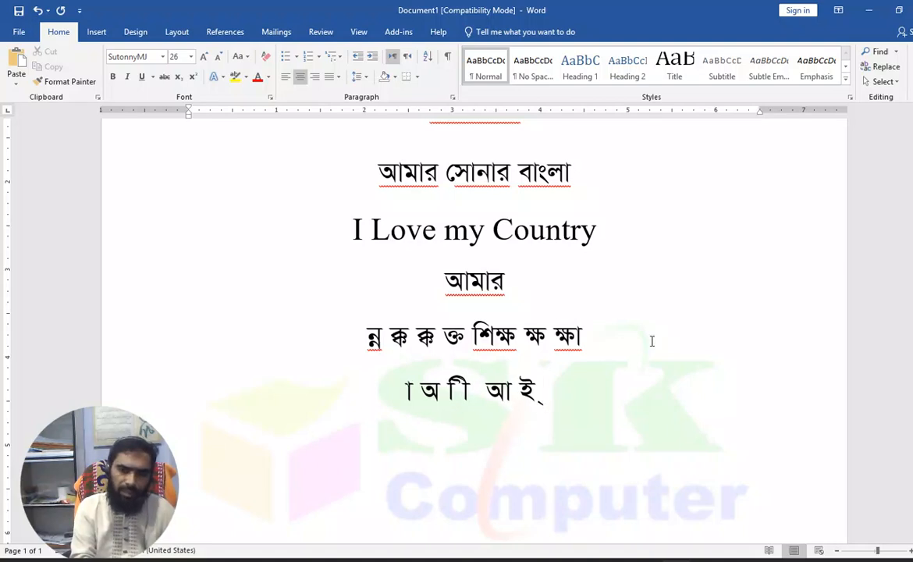
type(" ঈ")
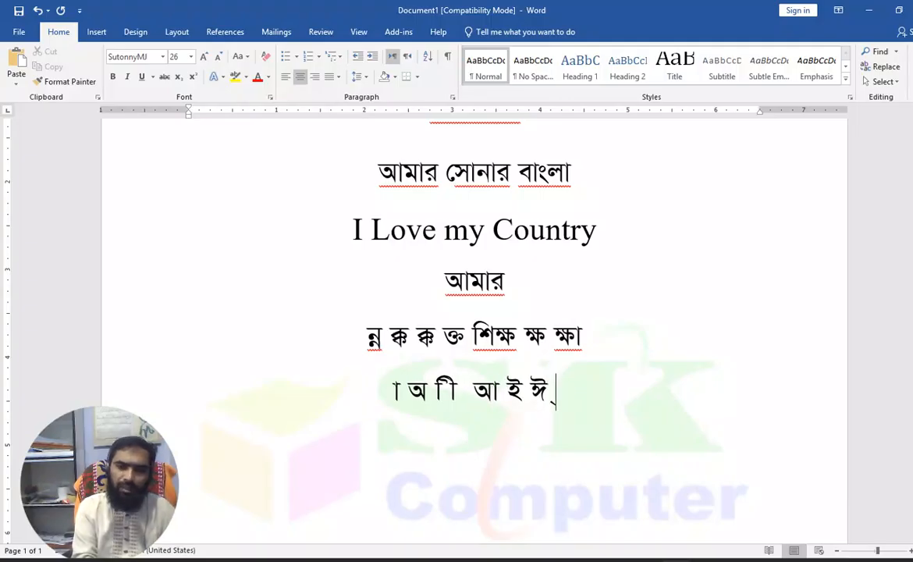
type(" উ")
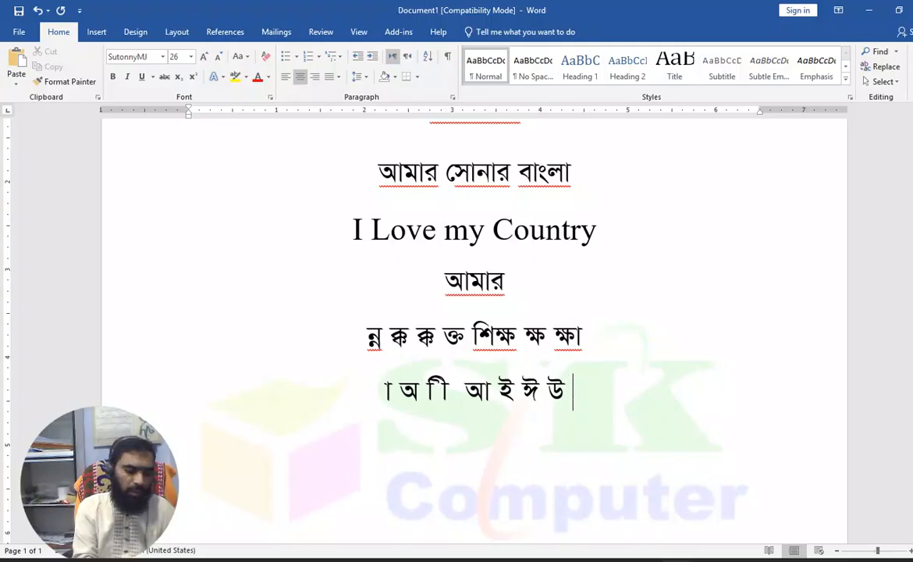
type("্")
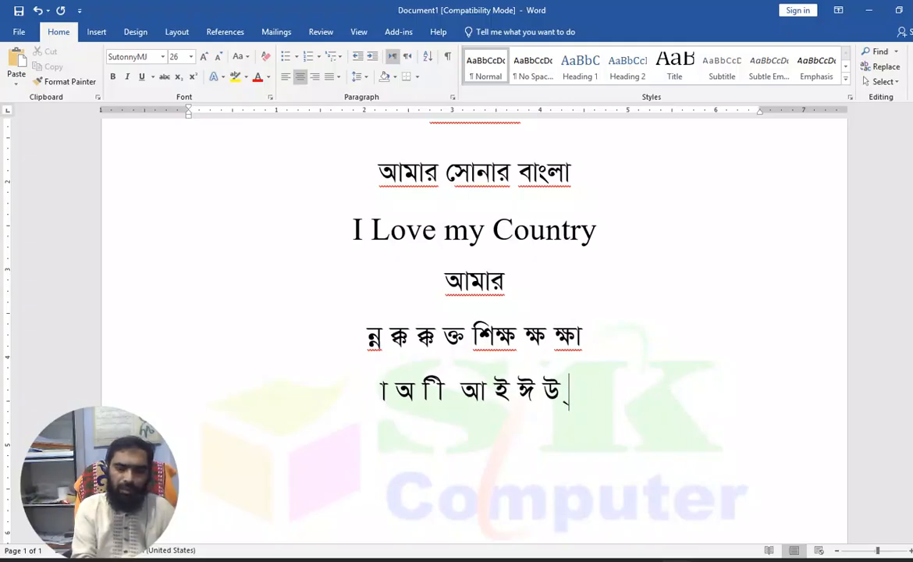
key("BackSpace")
type(" ঊ")
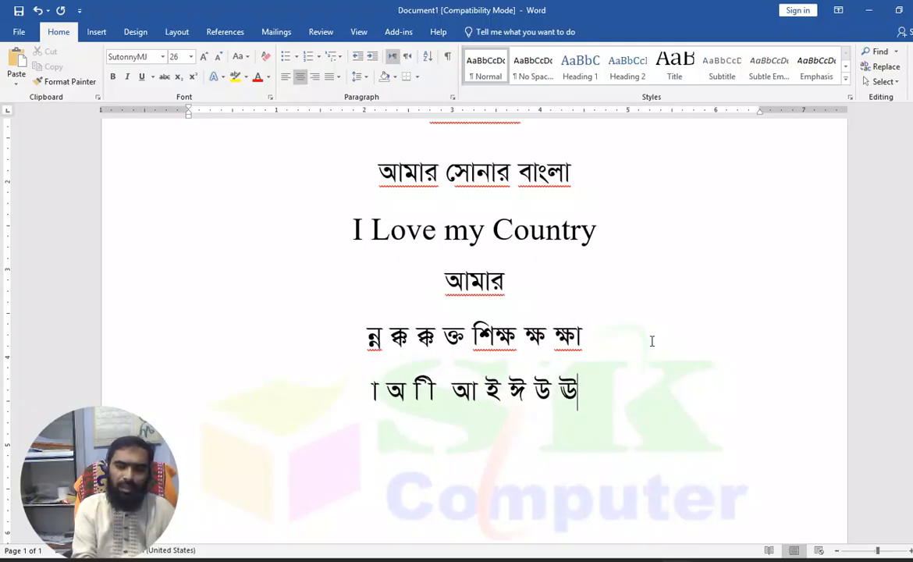
Add the independent vowels ঋ এ ঐ ওও ঔ, separated by spaces, after ঊ on the vowel line.
type(" ্")
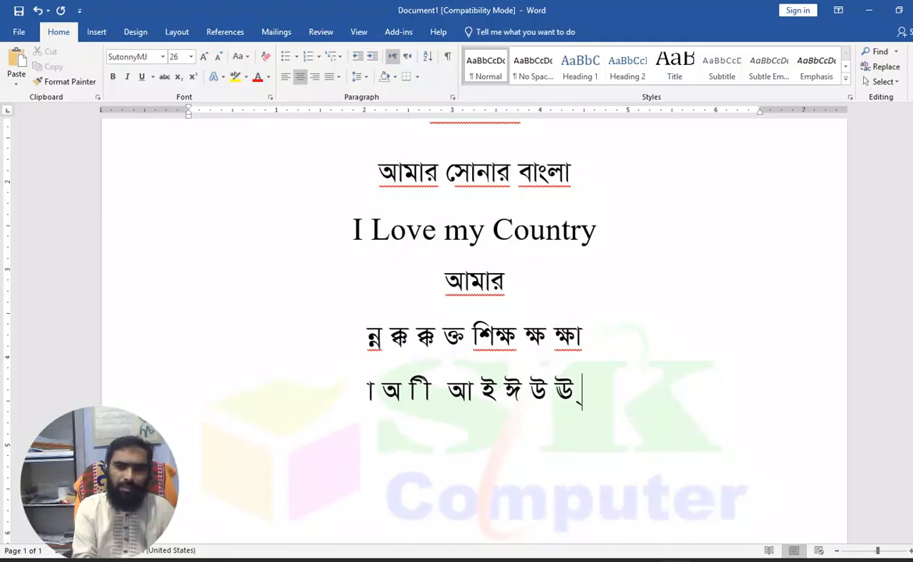
type("ঋ")
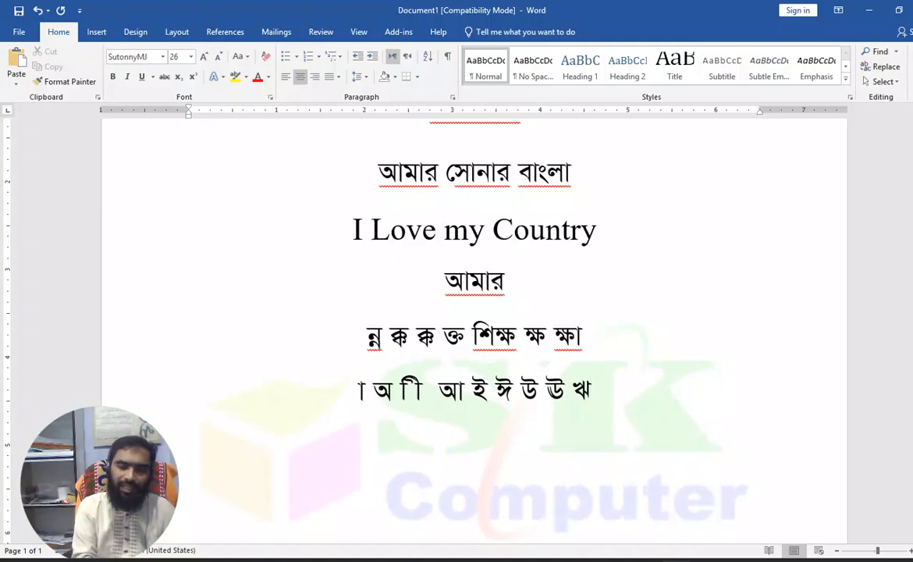
type("এ")
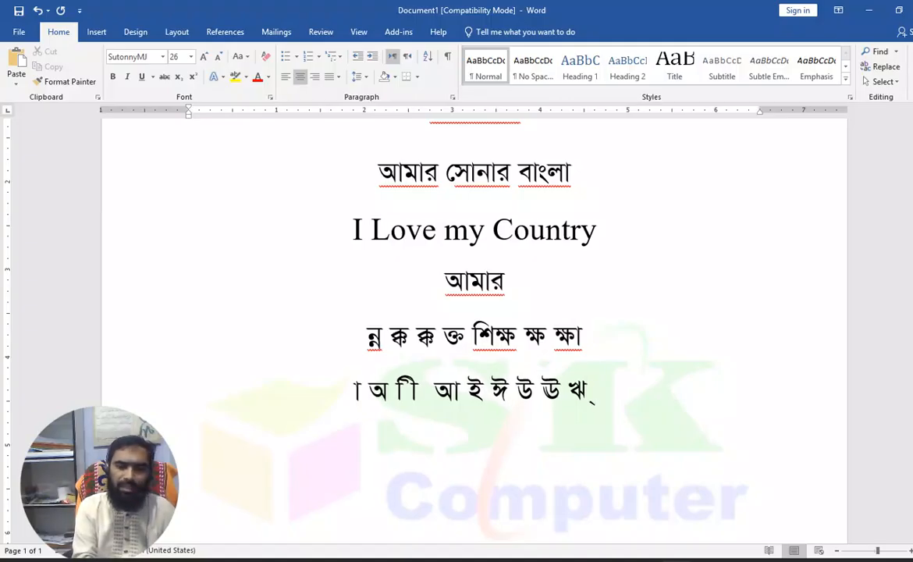
type(" ্")
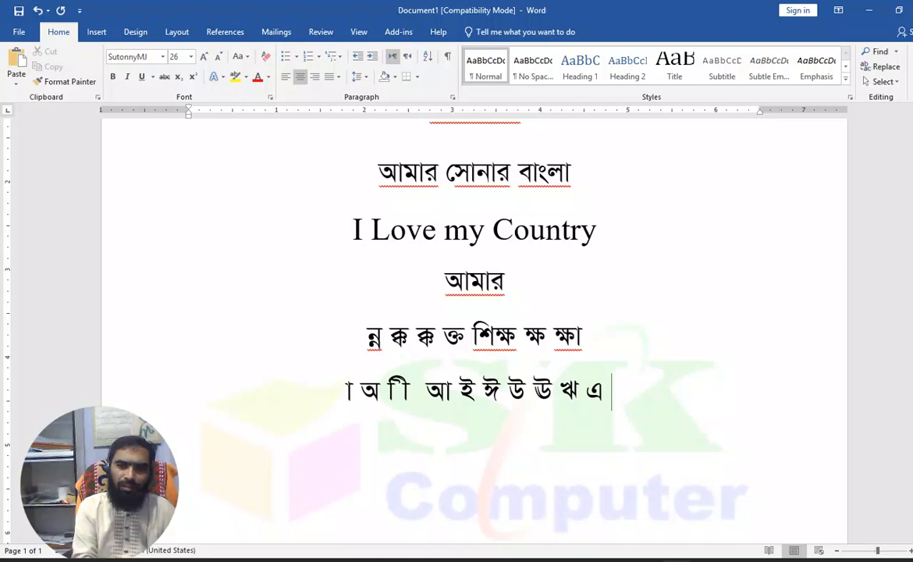
type("ঐ")
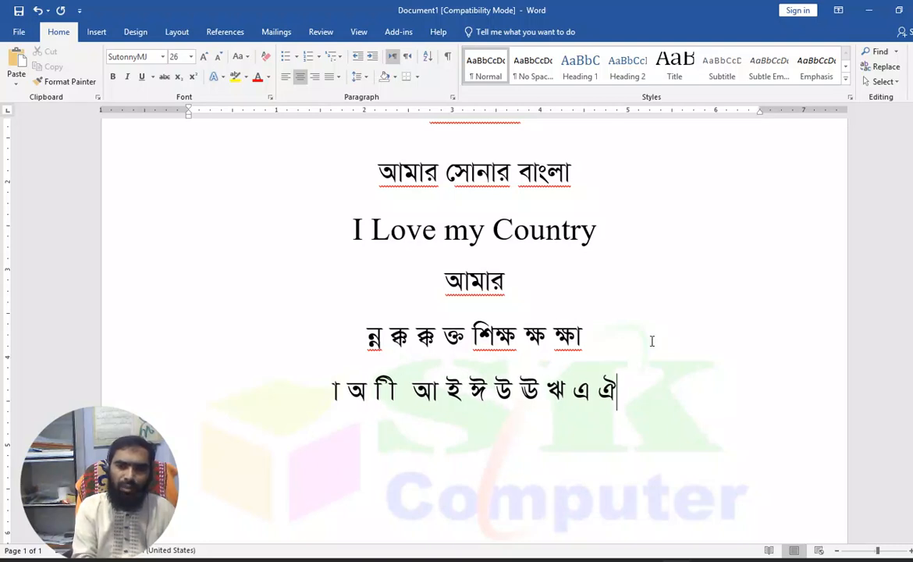
type(" ওও")
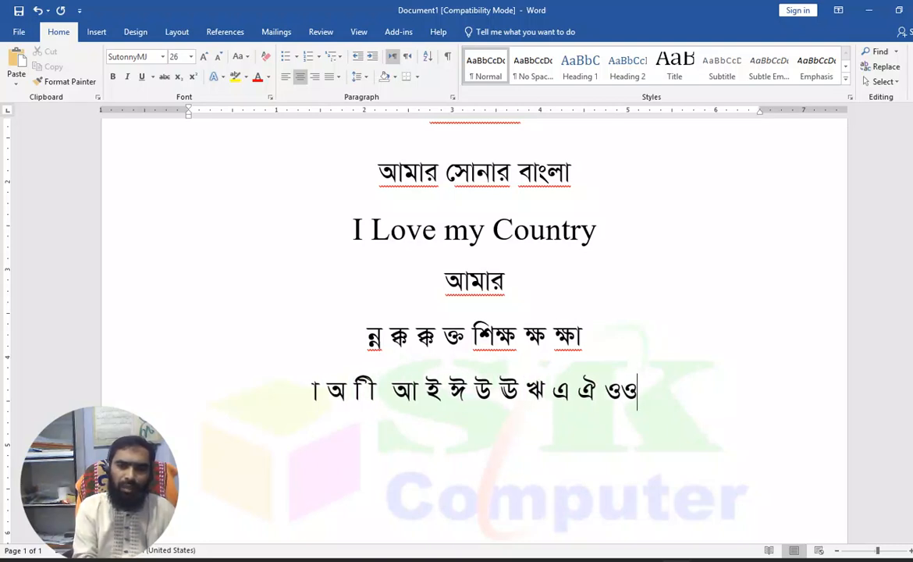
type("্")
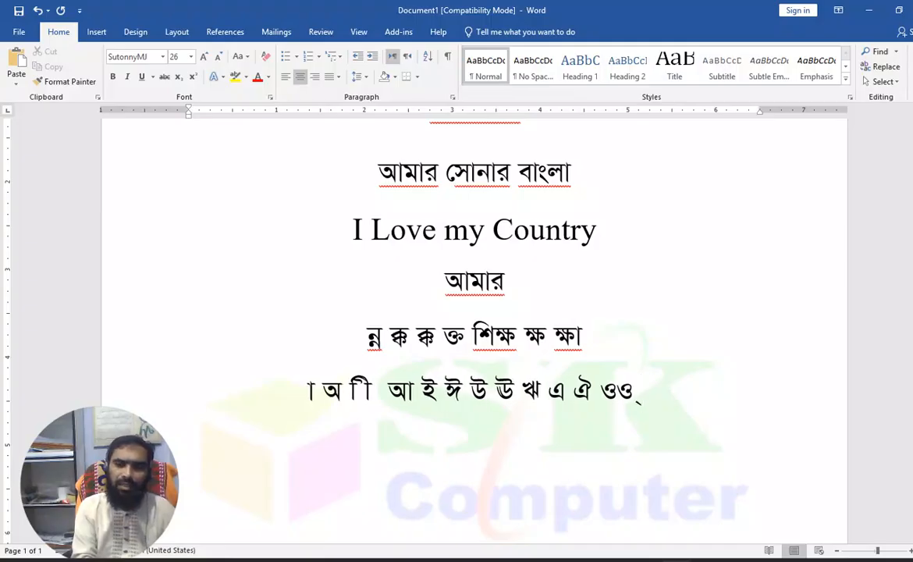
key("BackSpace")
type(" ঔ")
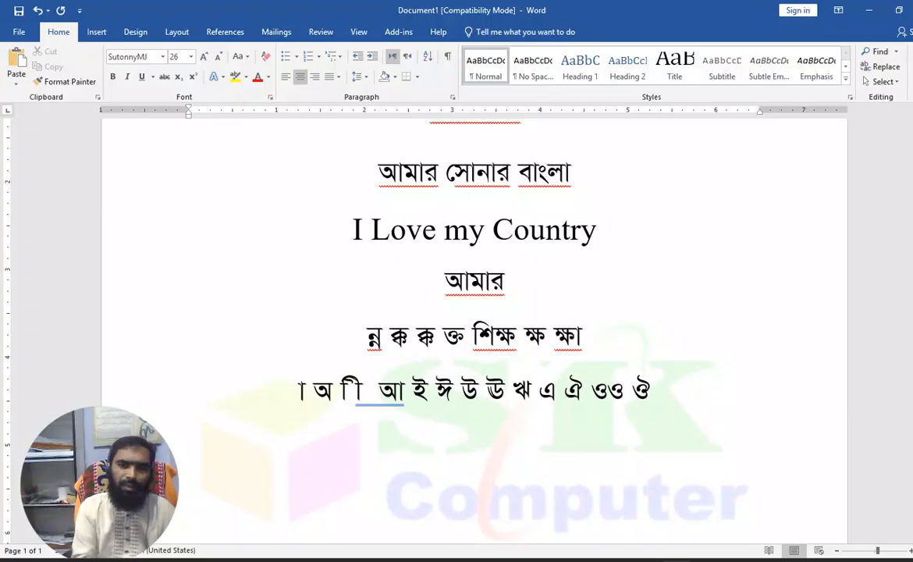
Write দুর্গম গিরি কান্ড on a new line below the vowels.
scroll(474, 328, "down", 2)
type("দুগর্ম গী")
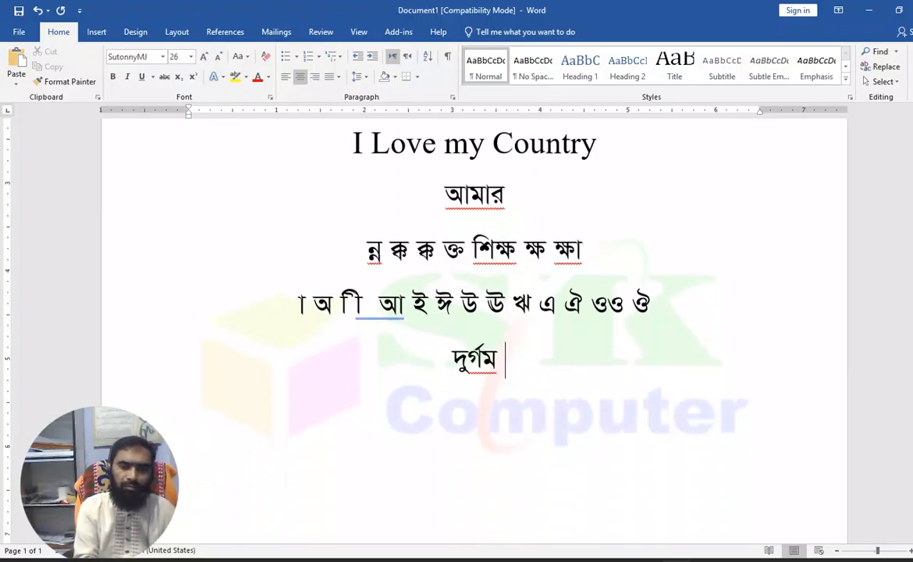
key("BackSpace")
key("BackSpace")
type("গিরি কান্ড")
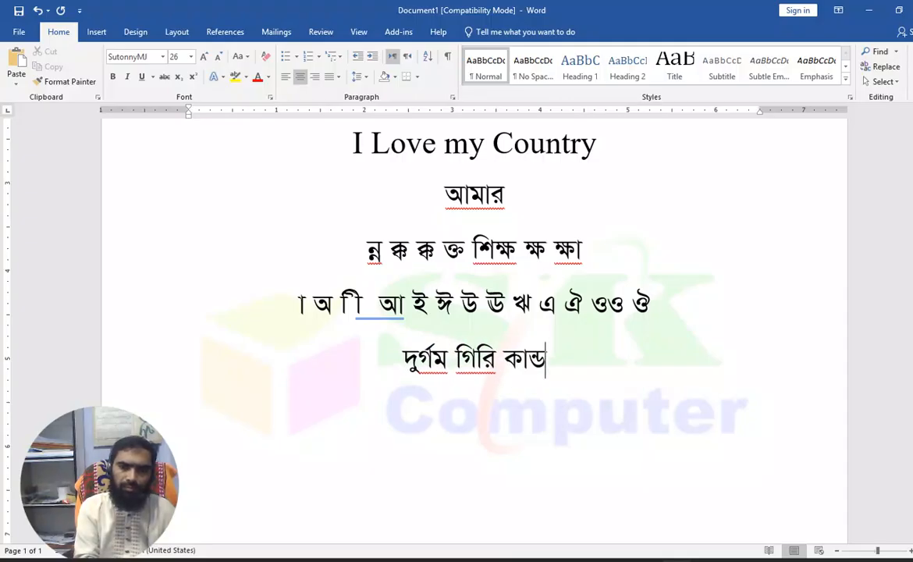
Correct the last word কান্ড to কান্তার and complete the line with মরু দুস্তর পারাপার.
key("BackSpace")
key("BackSpace")
type("ন")
key("BackSpace")
type("া")
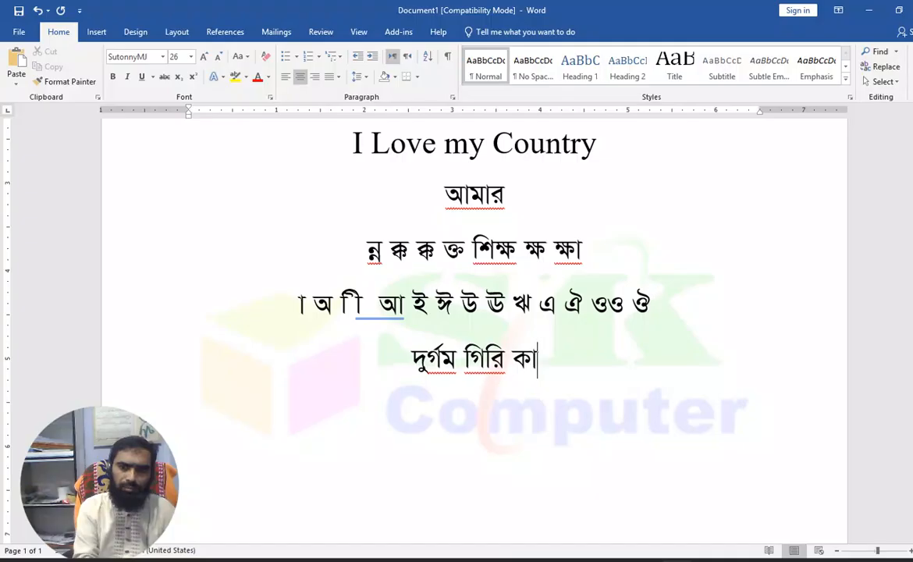
type("ন্তার ম")
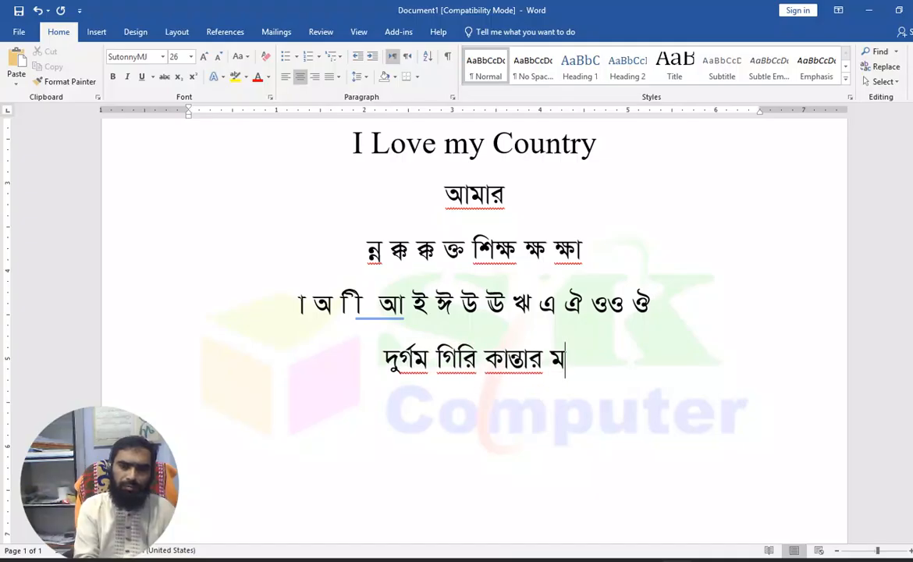
type("রু দুস্তর পারা")
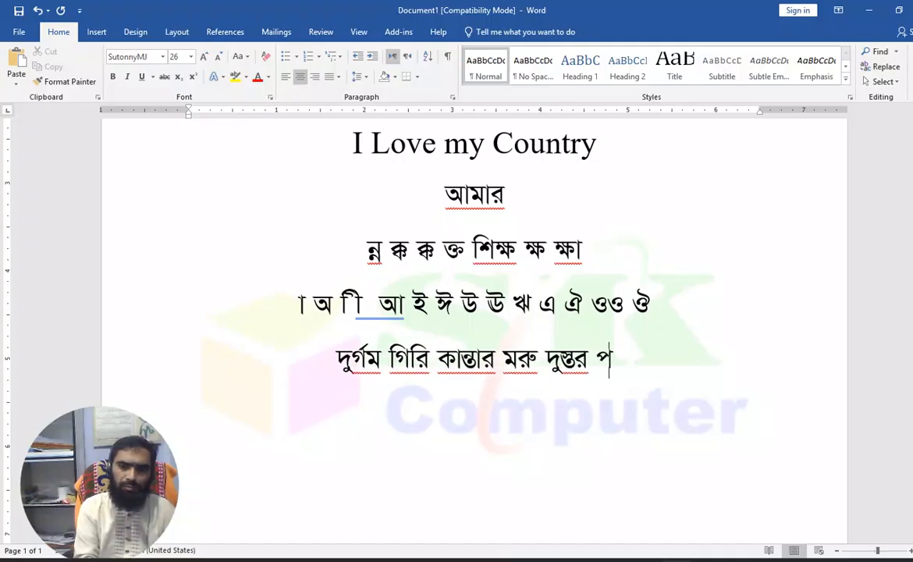
type("পার ।")
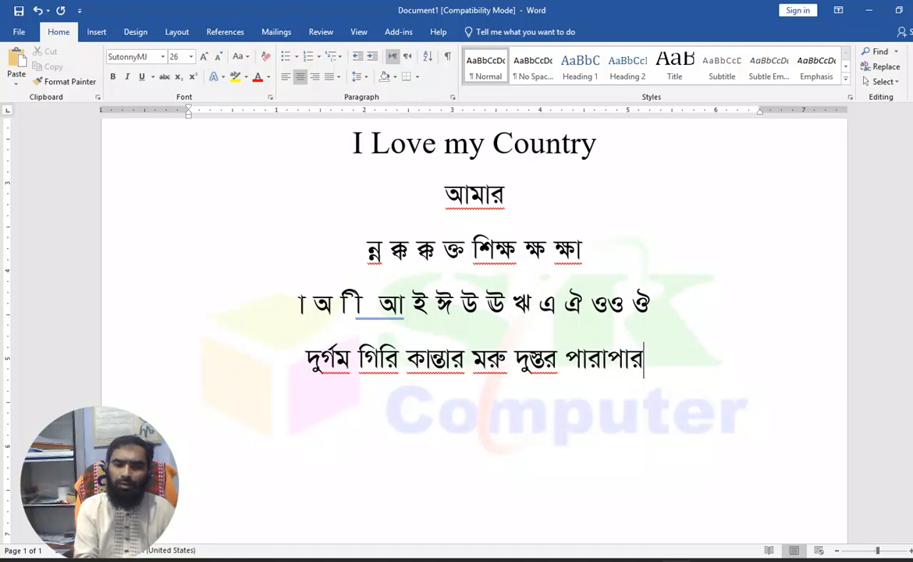